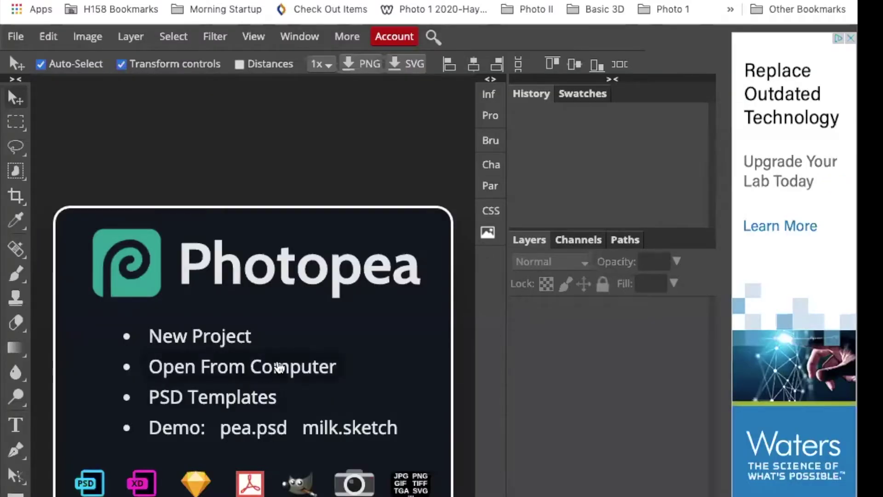
# Search Google Drive for 'crater' and open Crater1.JPG through Crater4.JPG together.
pyautogui.click(279, 367)
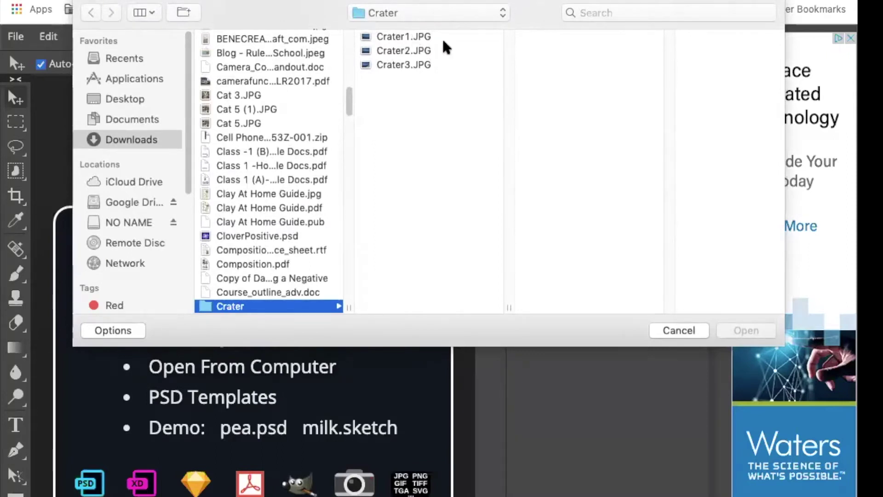
pyautogui.click(118, 202)
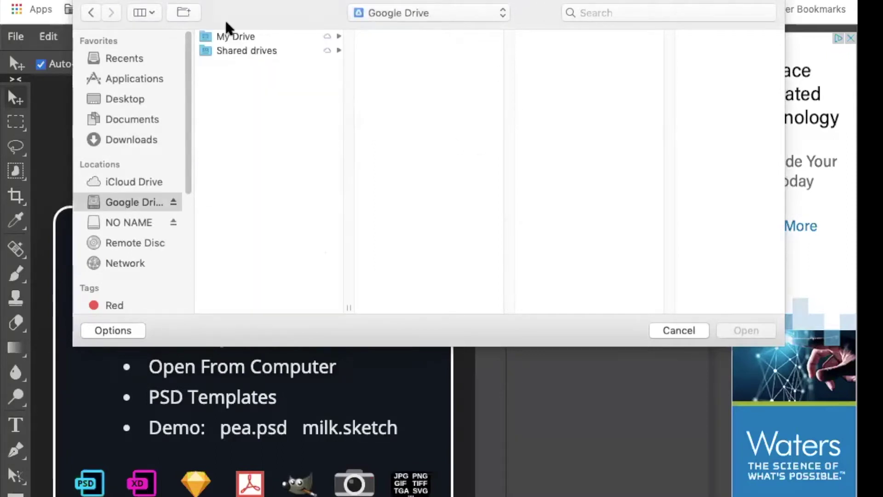
pyautogui.click(610, 18)
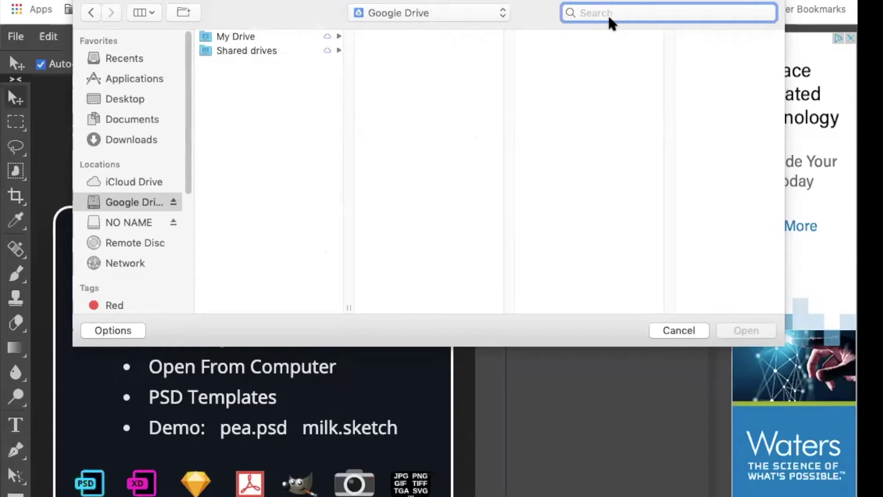
pyautogui.write('crater')
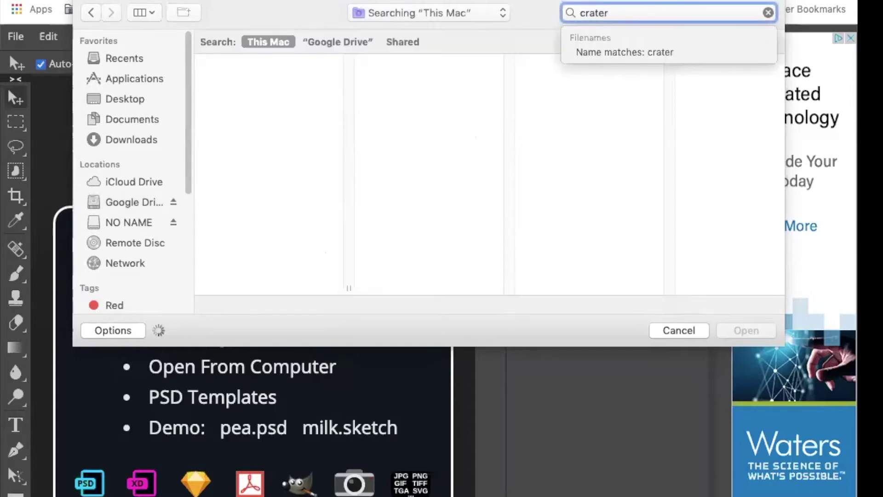
pyautogui.click(210, 83)
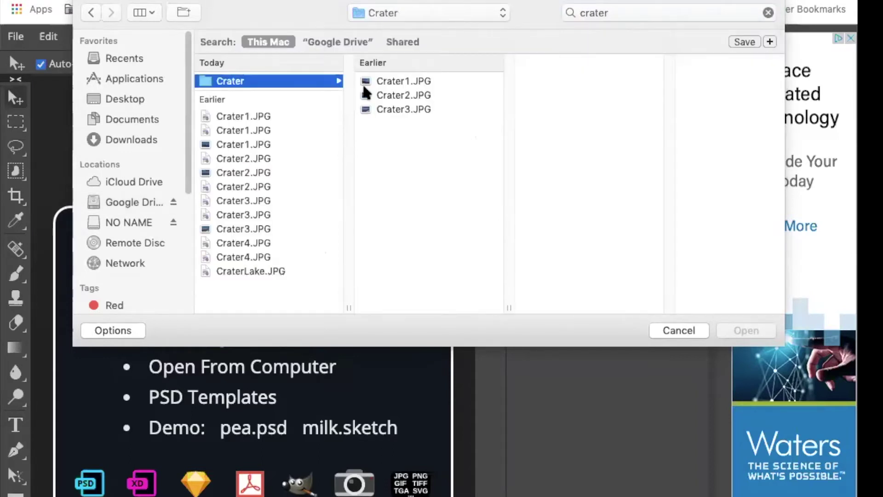
pyautogui.click(267, 118)
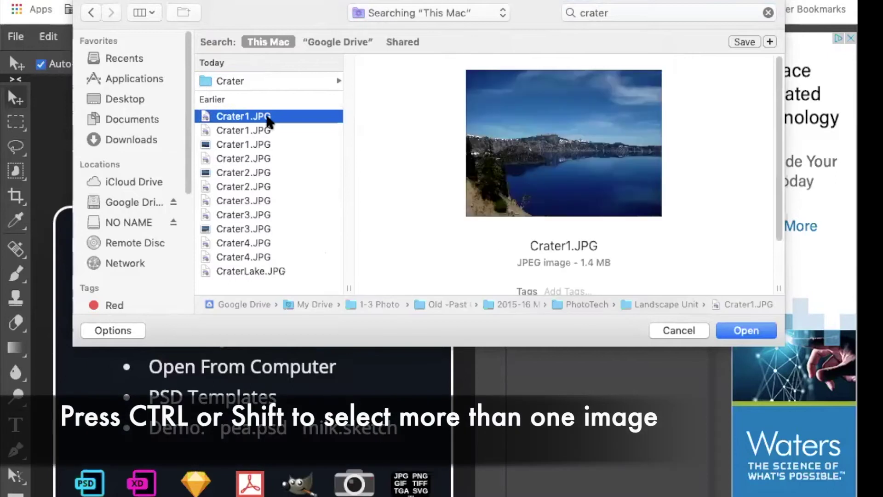
pyautogui.keyDown('super'); pyautogui.click(266, 159); pyautogui.keyUp('super')
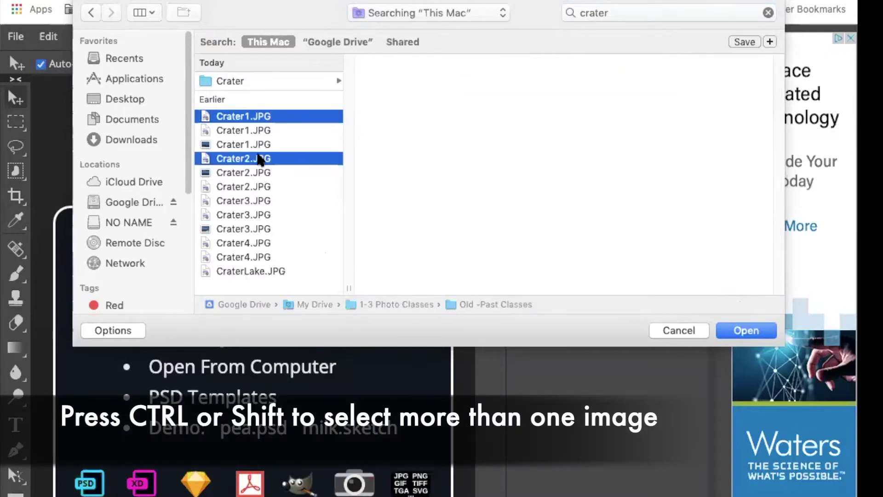
pyautogui.keyDown('super'); pyautogui.click(268, 202); pyautogui.keyUp('super')
pyautogui.keyDown('super'); pyautogui.click(262, 243); pyautogui.keyUp('super')
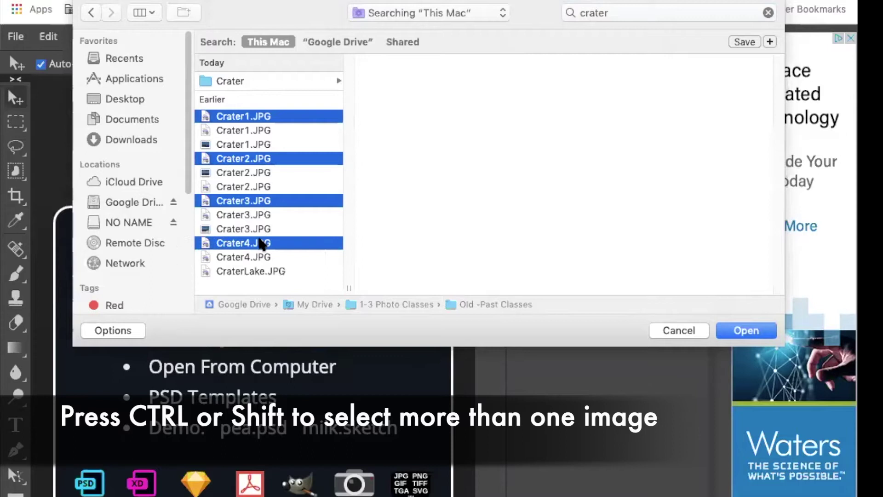
pyautogui.click(745, 331)
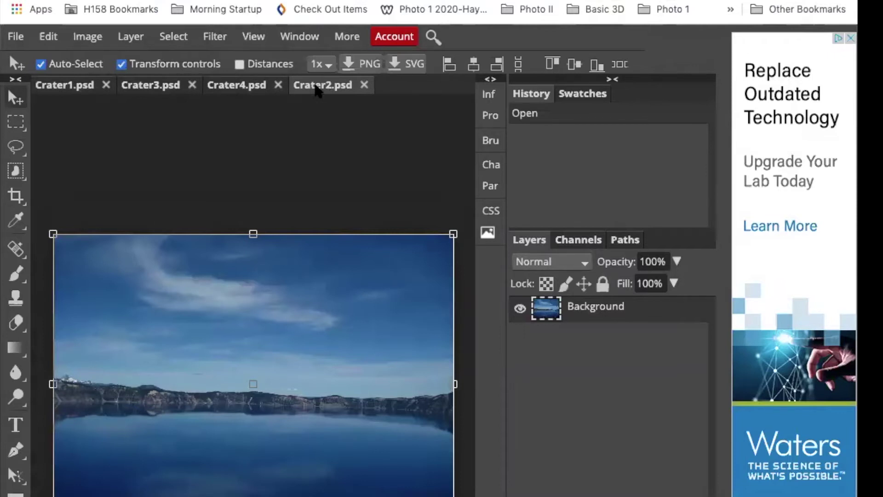
# Reload the PowerSchool class site and open Panoramas under Unit Homepage > Landscape Unit Intro and Notes.
pyautogui.hotkey('ctrl', 'Tab')
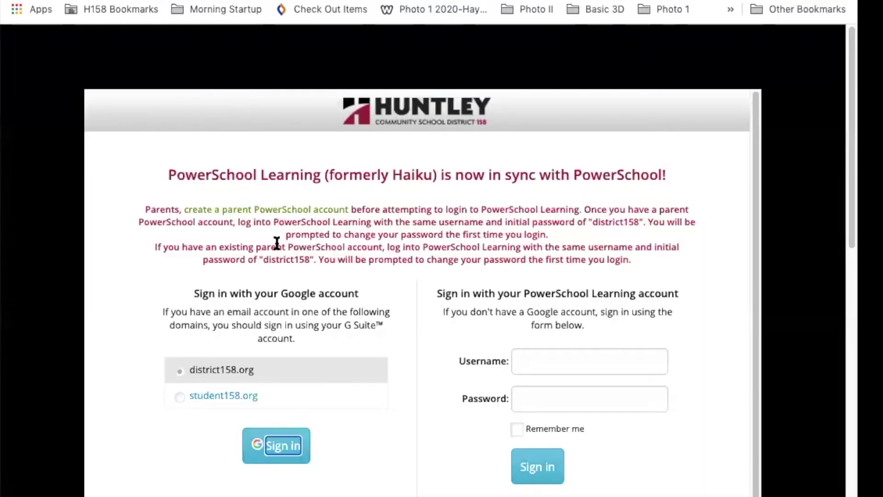
pyautogui.press('super+r')
pyautogui.click(322, 190)
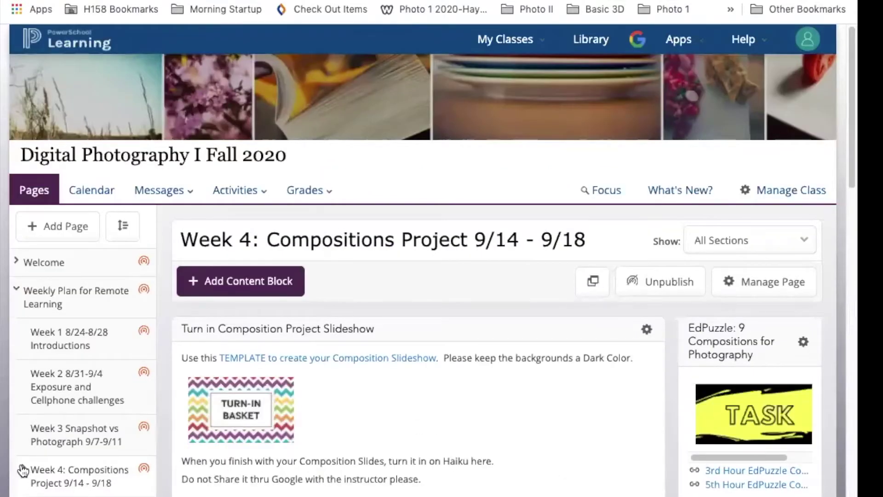
pyautogui.scroll(-5, 22, 469)
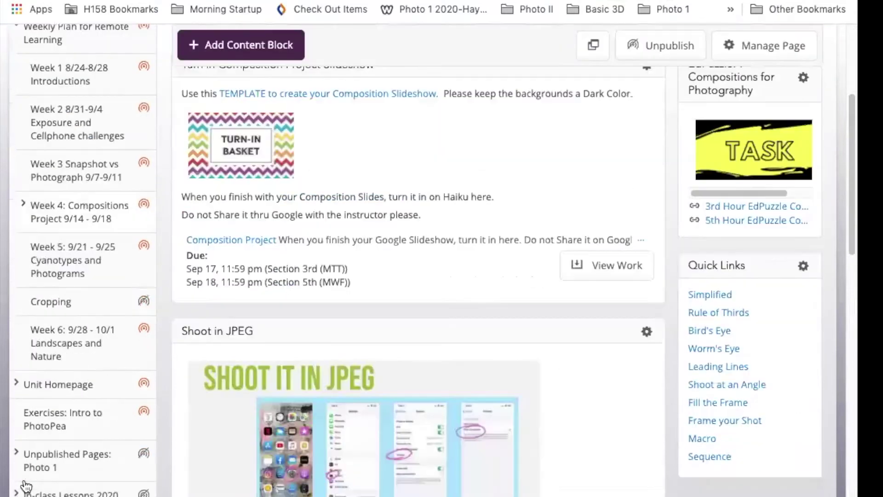
pyautogui.click(17, 383)
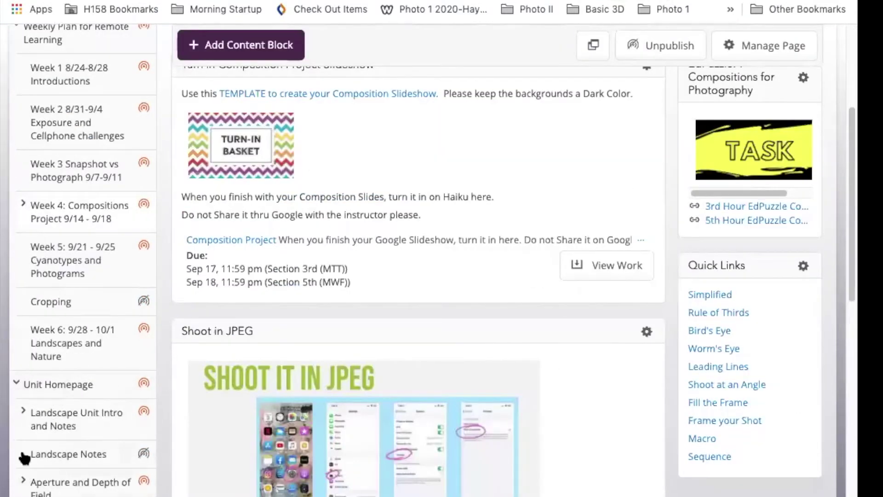
pyautogui.click(22, 410)
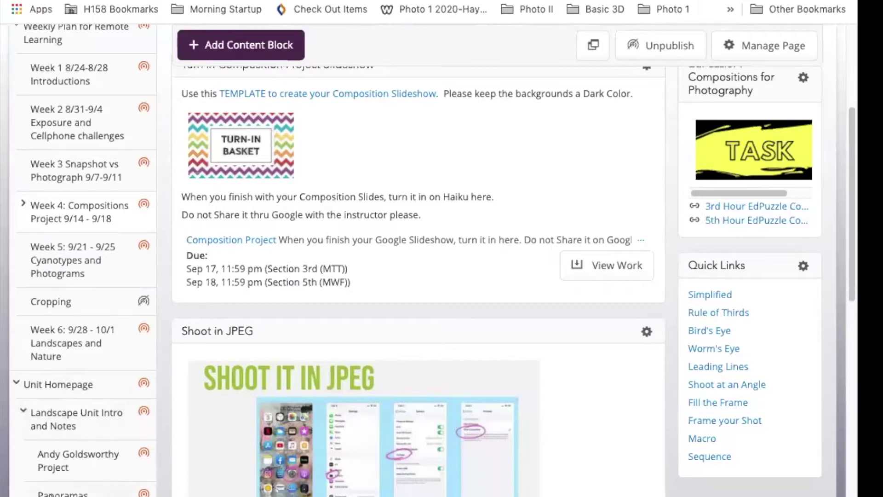
pyautogui.click(63, 493)
# Scroll through the Panoramas lesson page to read it.
pyautogui.scroll(-1, 512, 368)
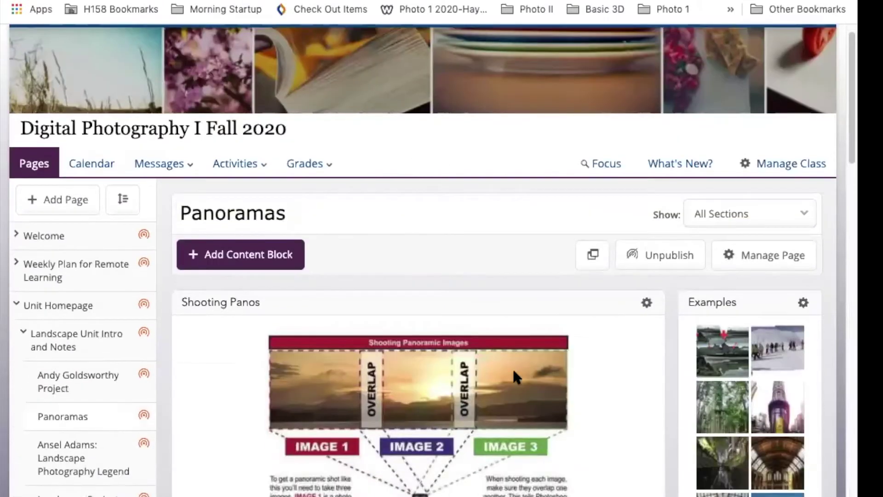
pyautogui.scroll(-12, 513, 368)
pyautogui.scroll(7, 324, 414)
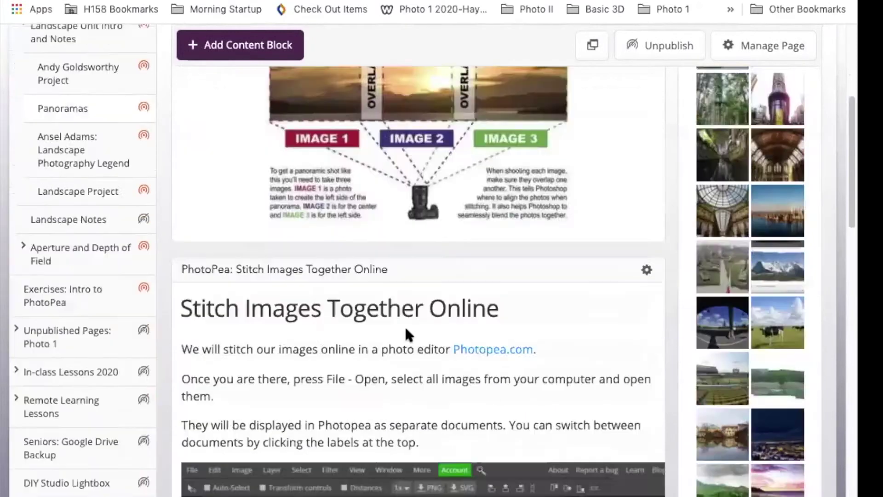
pyautogui.scroll(10, 404, 325)
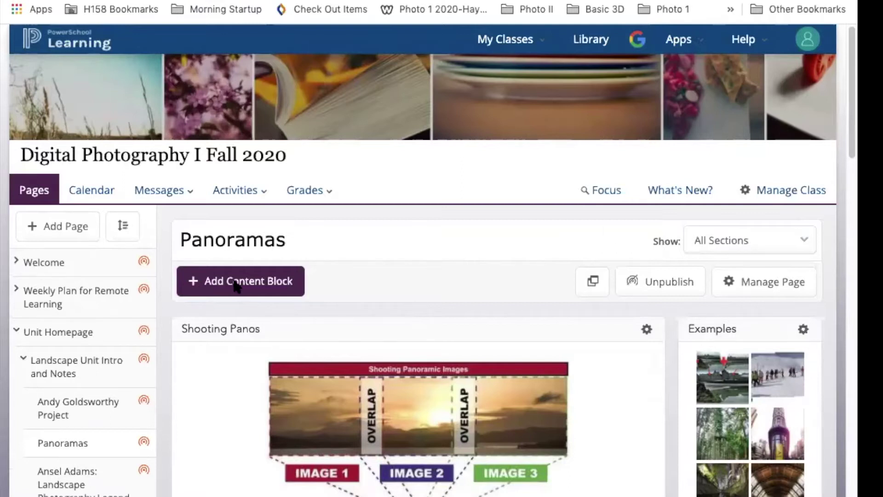
pyautogui.click(472, 248)
pyautogui.click(475, 280)
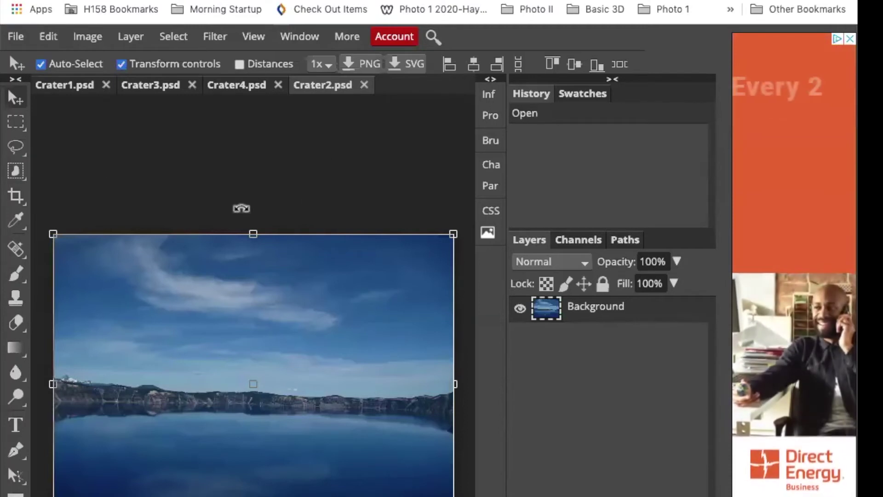
# Look through the Crater1, Crater3, Crater4 and Crater2 documents, ending on Crater3.
pyautogui.click(64, 88)
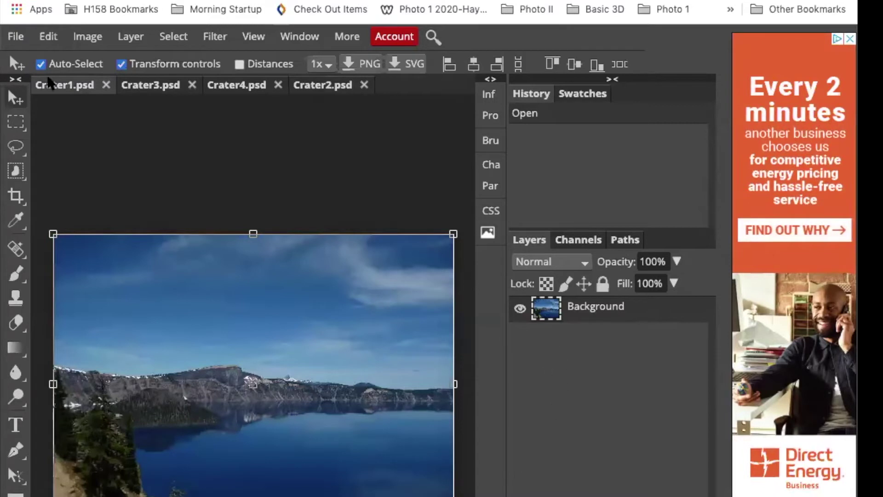
pyautogui.click(148, 89)
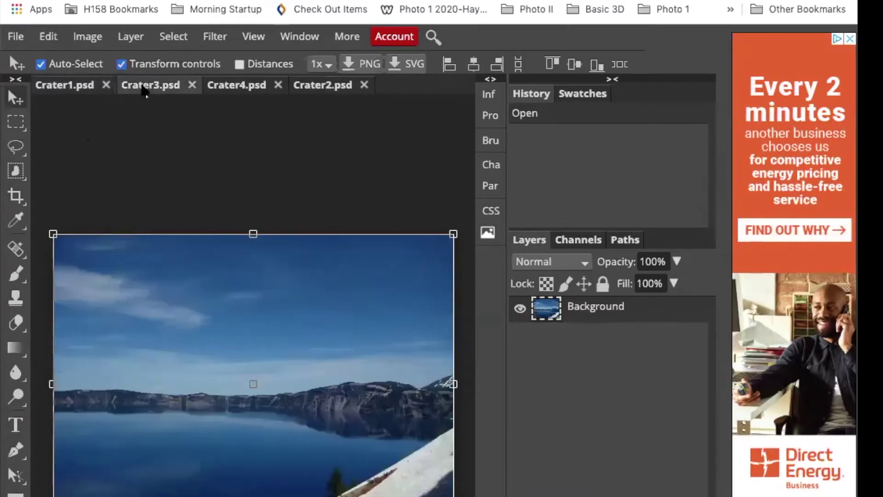
pyautogui.click(226, 89)
pyautogui.click(339, 89)
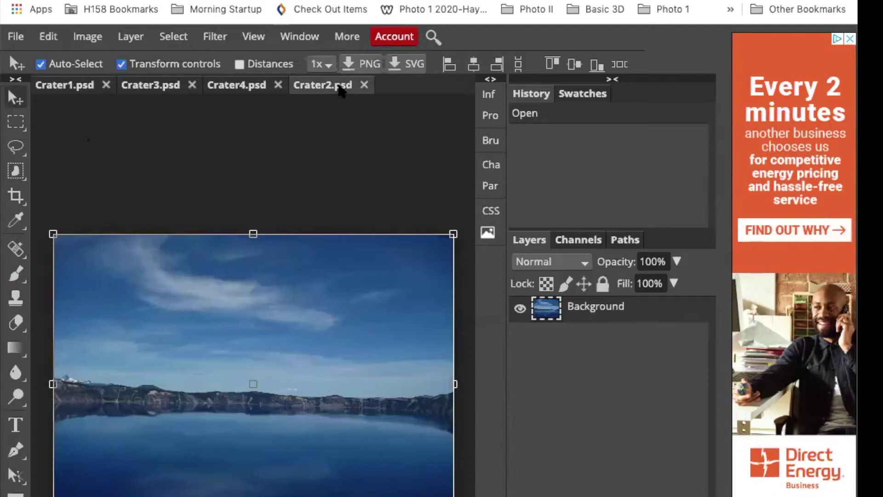
pyautogui.click(58, 89)
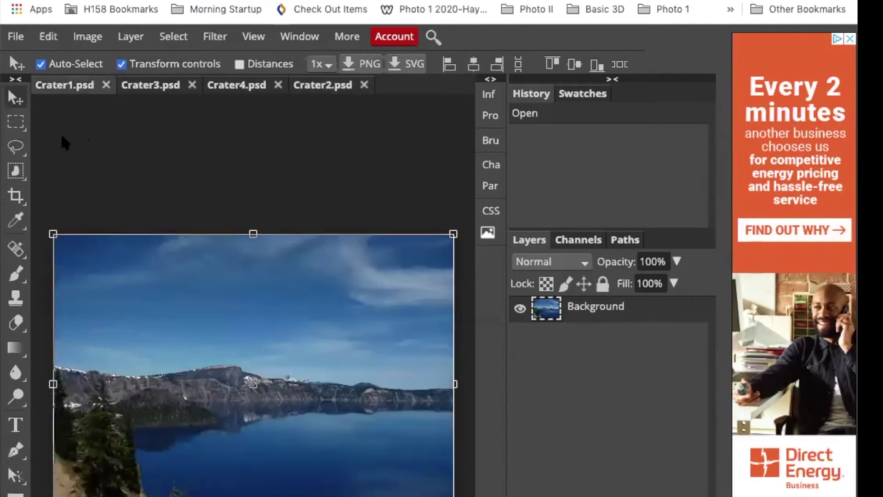
pyautogui.click(147, 90)
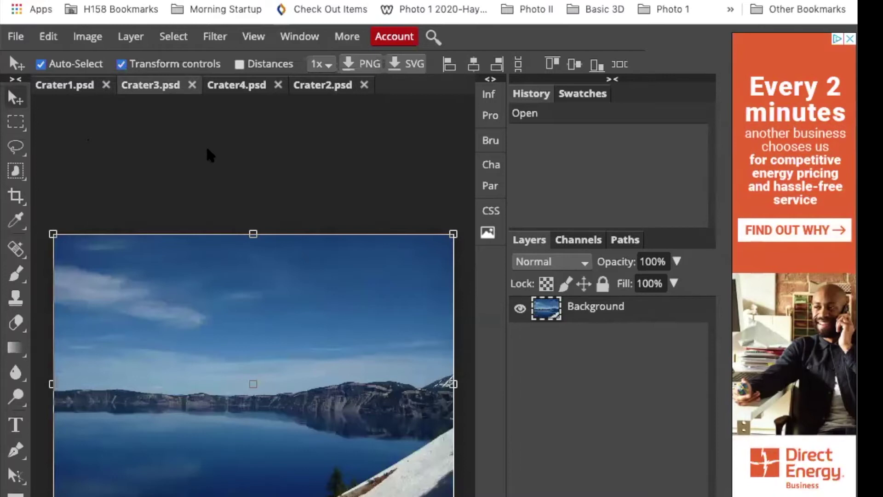
pyautogui.click(174, 36)
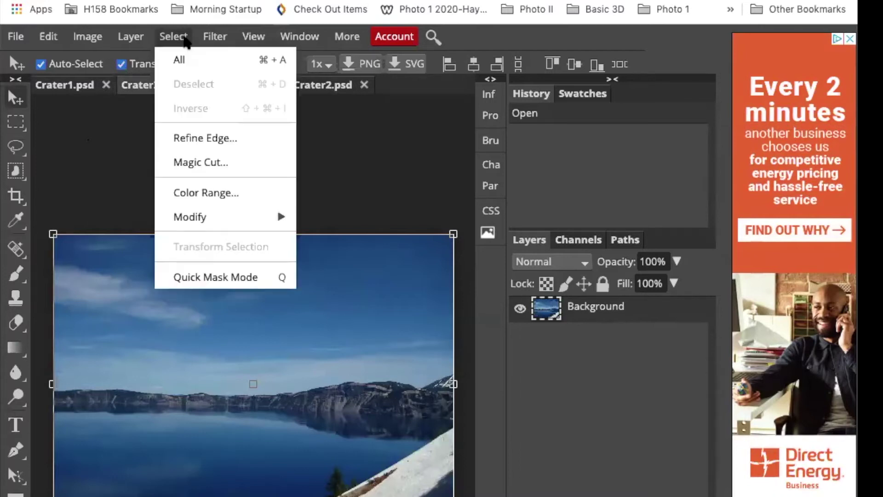
# Select all of the Crater3 image and copy it.
pyautogui.click(226, 64)
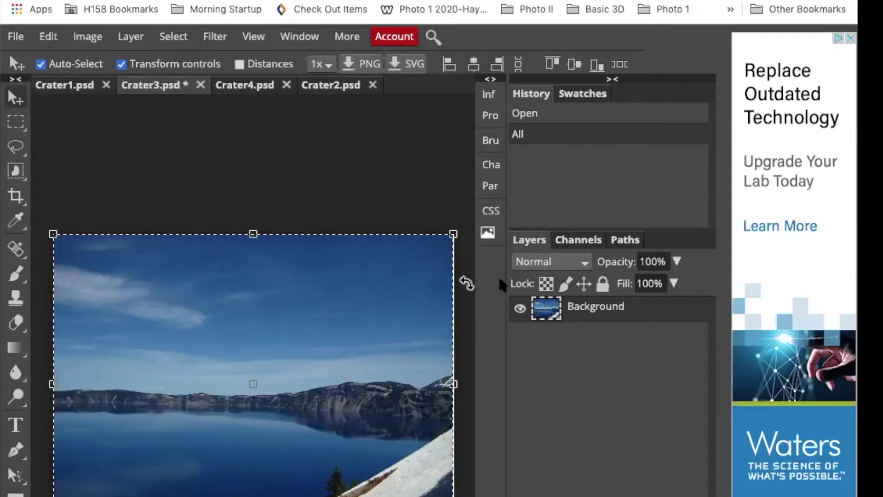
pyautogui.click(48, 37)
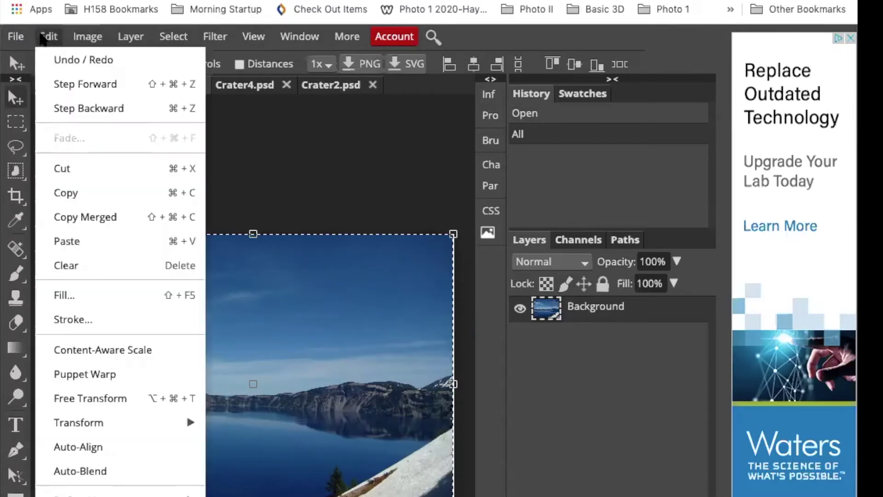
pyautogui.click(71, 194)
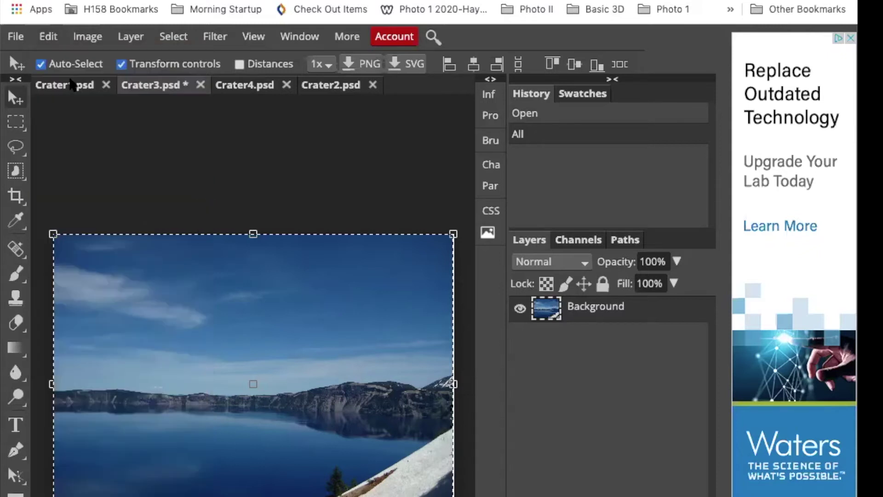
# Paste the Crater3 photo into Crater1.psd as Layer 1, undoing the accidental second paste.
pyautogui.click(67, 86)
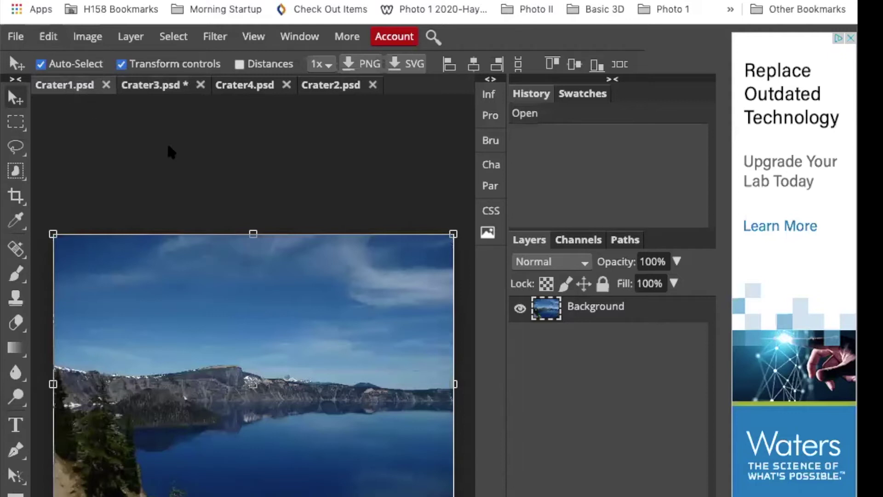
pyautogui.hotkey('ctrl', 'v')
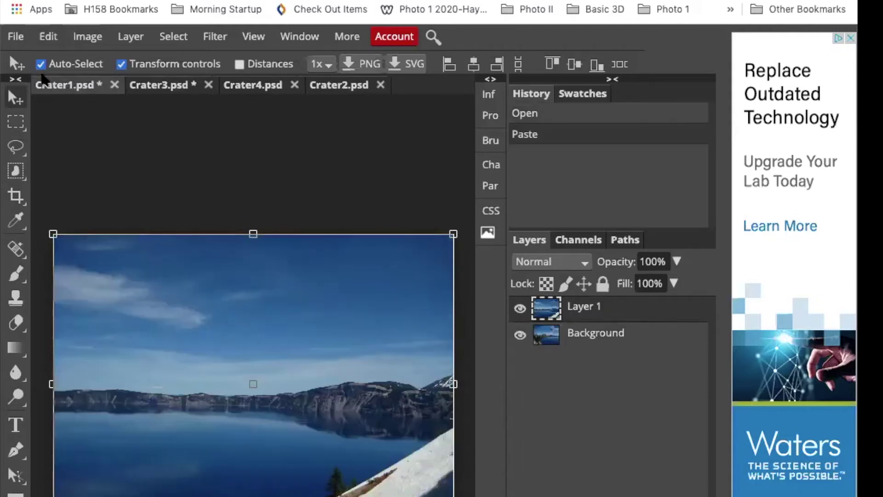
pyautogui.click(50, 36)
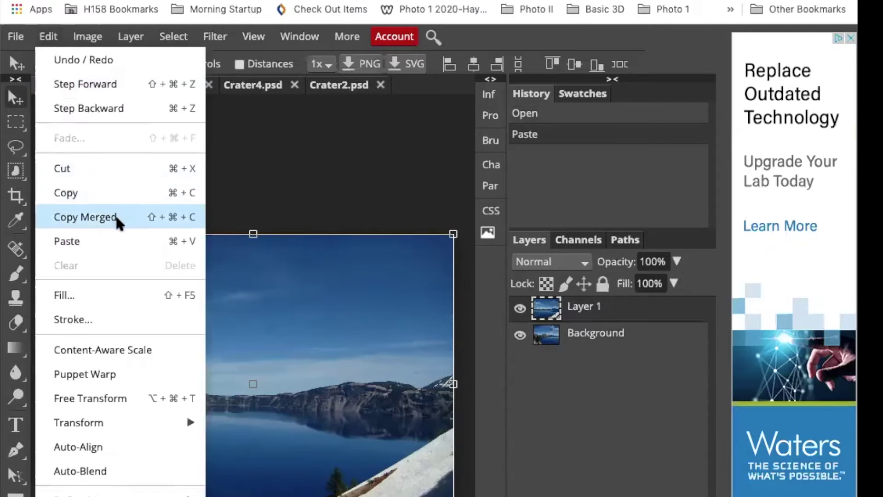
pyautogui.click(117, 241)
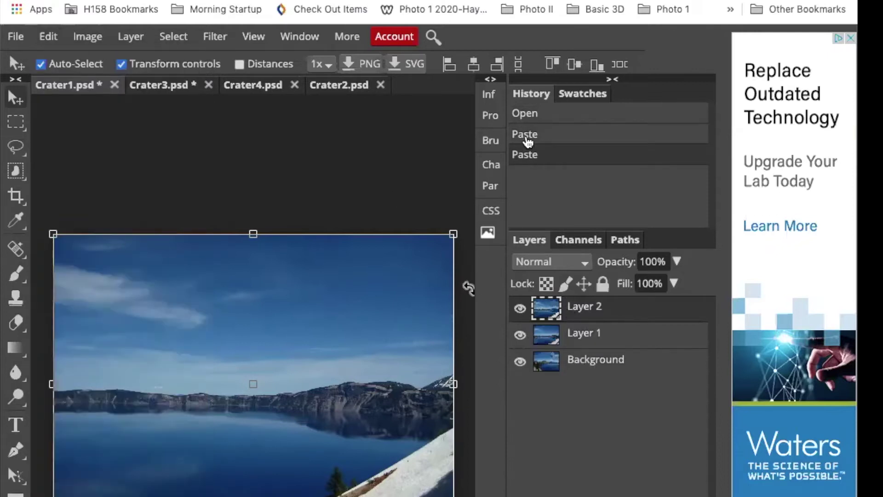
pyautogui.click(528, 138)
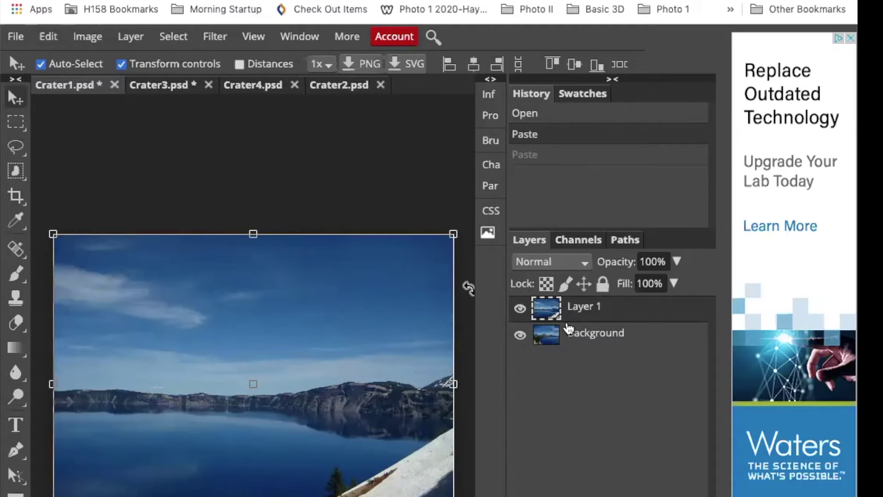
# Rename Layer 1 to 'Crater 3'.
pyautogui.doubleClick(582, 307)
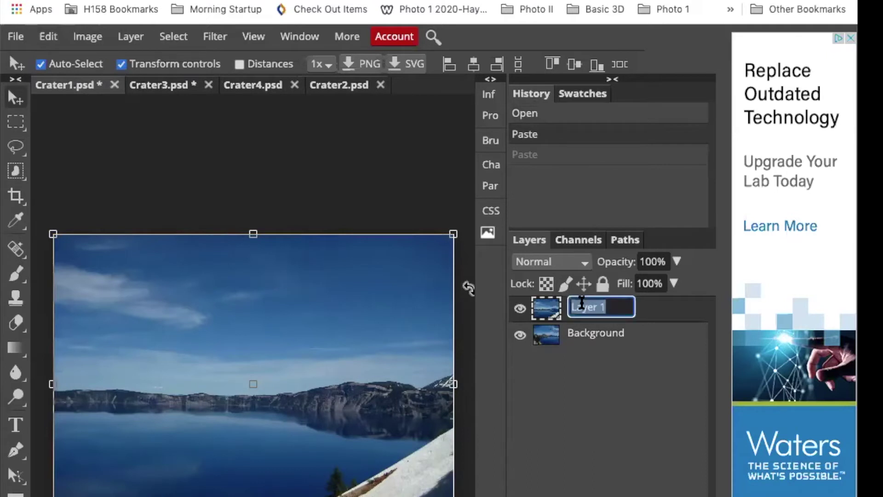
pyautogui.click(607, 306)
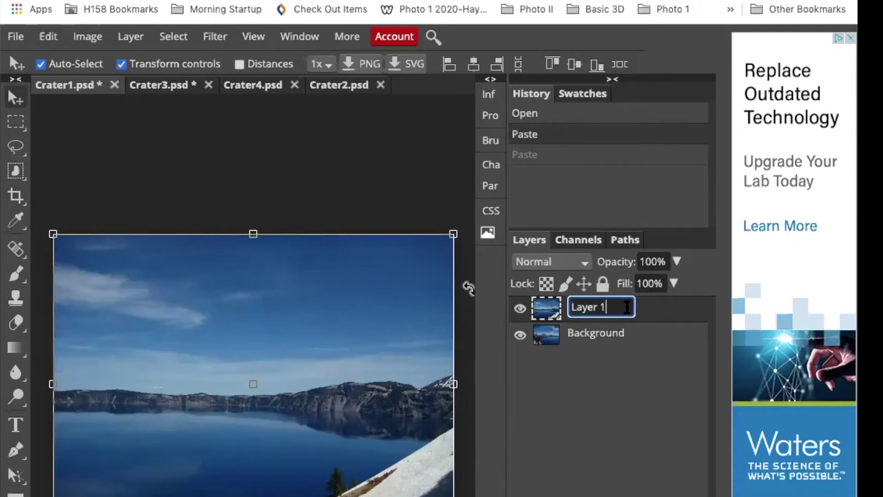
pyautogui.press('Return')
pyautogui.press('a')
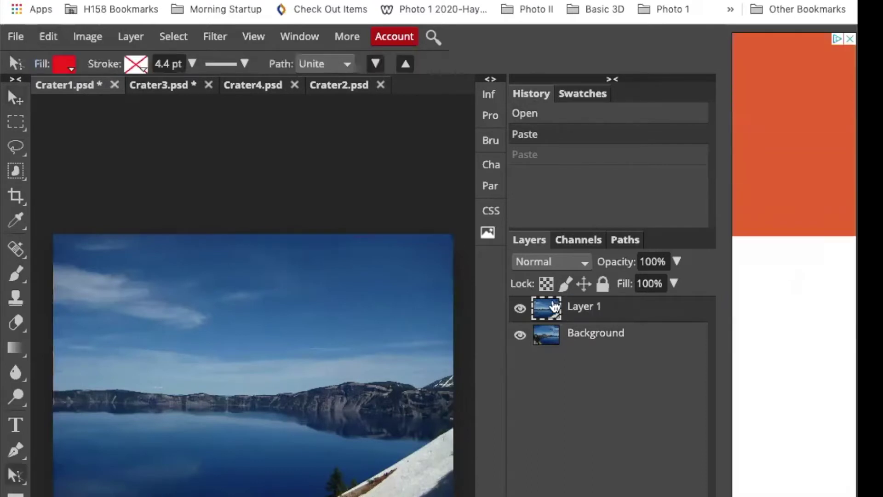
pyautogui.press('e')
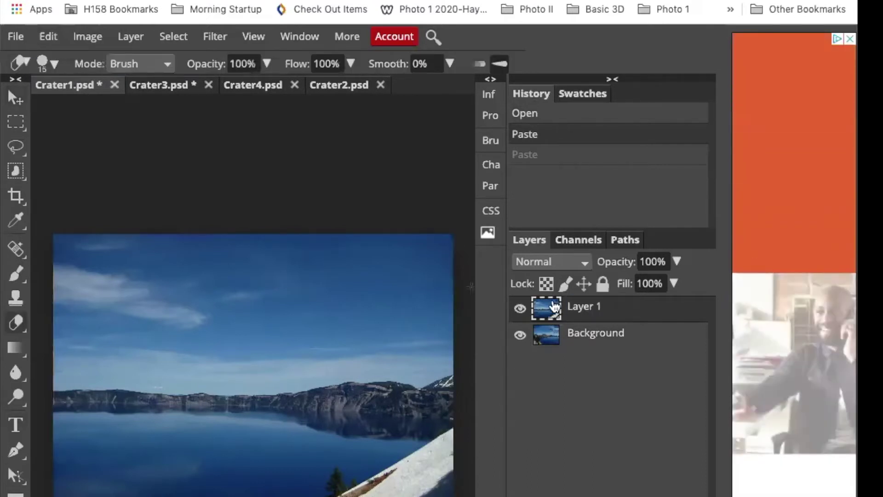
pyautogui.doubleClick(598, 307)
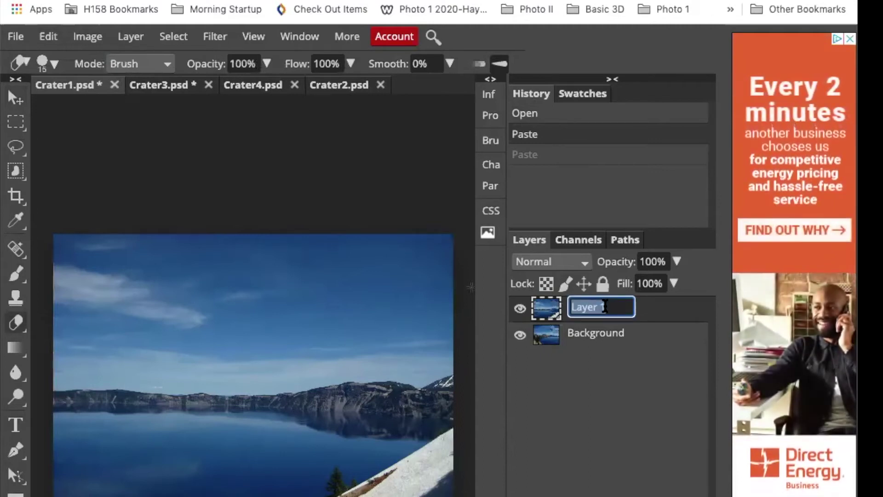
pyautogui.write('Crater 2')
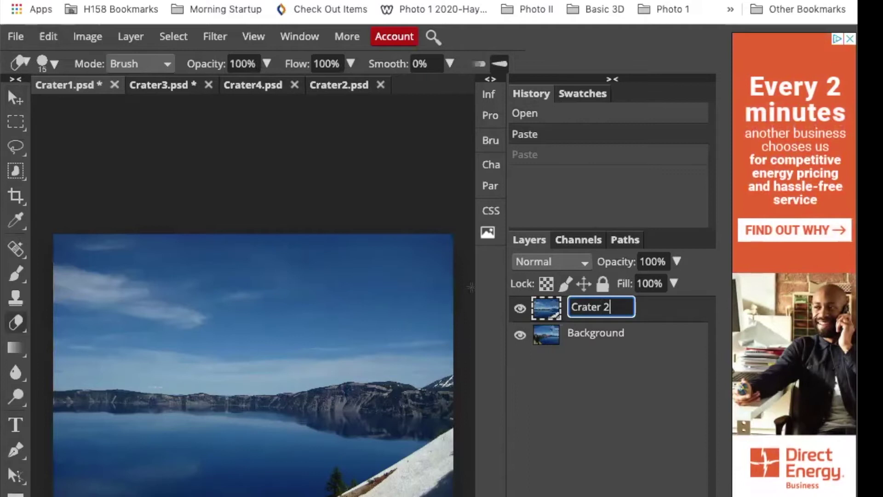
pyautogui.press('BackSpace')
pyautogui.write('3')
pyautogui.press('Return')
# Rename the Background layer to 'Crater 1'.
pyautogui.doubleClick(584, 327)
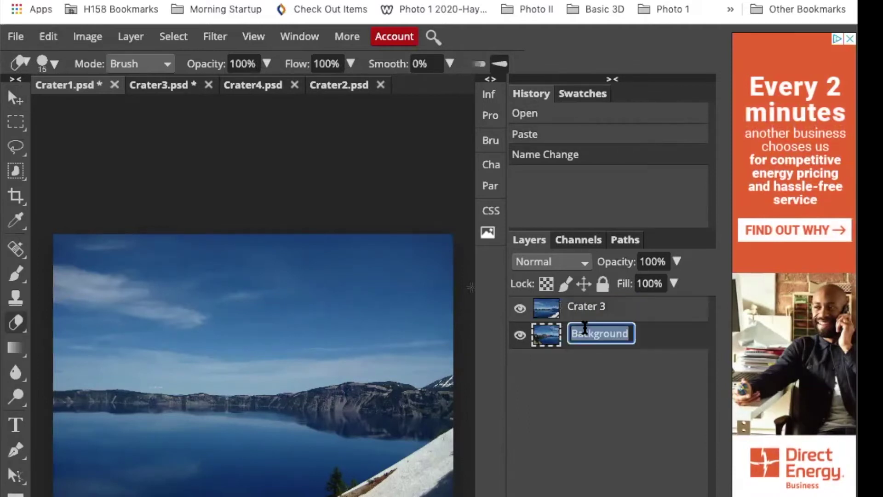
pyautogui.write('Crater 1')
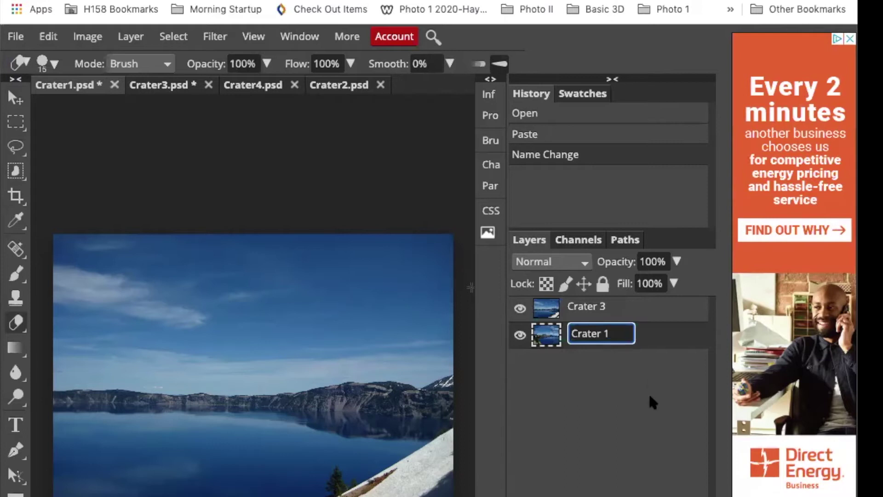
pyautogui.press('Return')
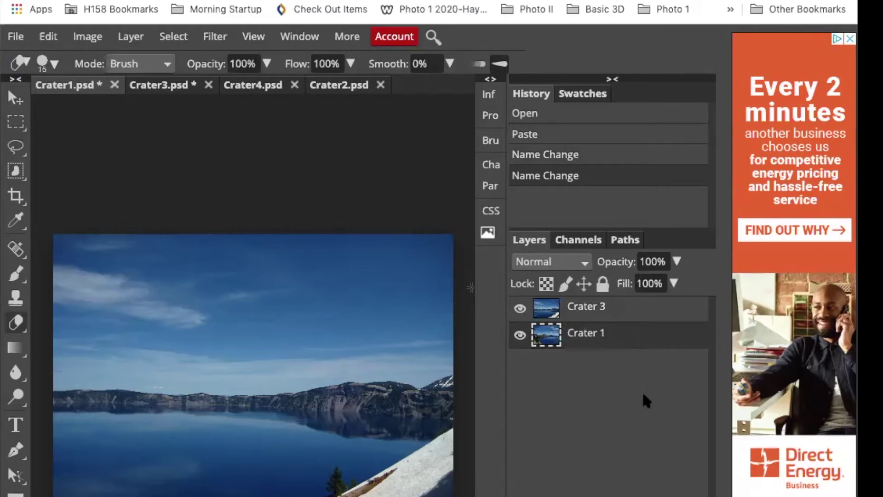
# Copy the whole Crater4 image into Crater1.psd and name the new layer 'Crater 4'.
pyautogui.click(248, 91)
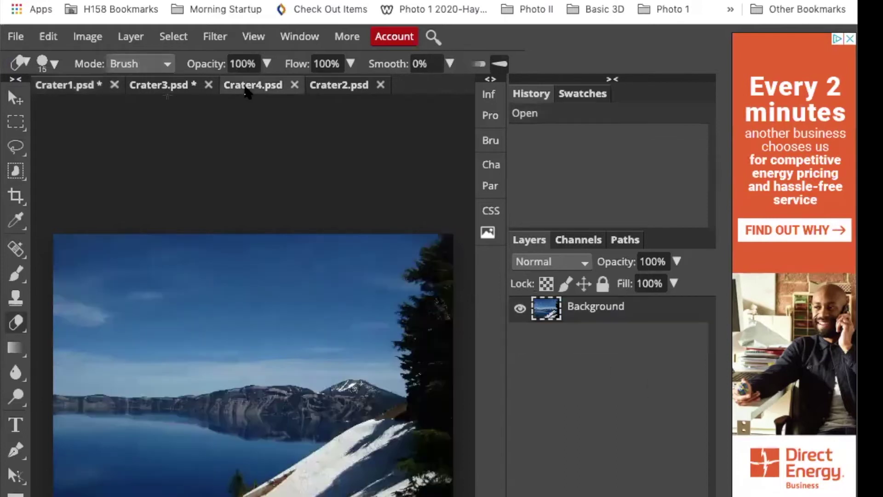
pyautogui.click(173, 36)
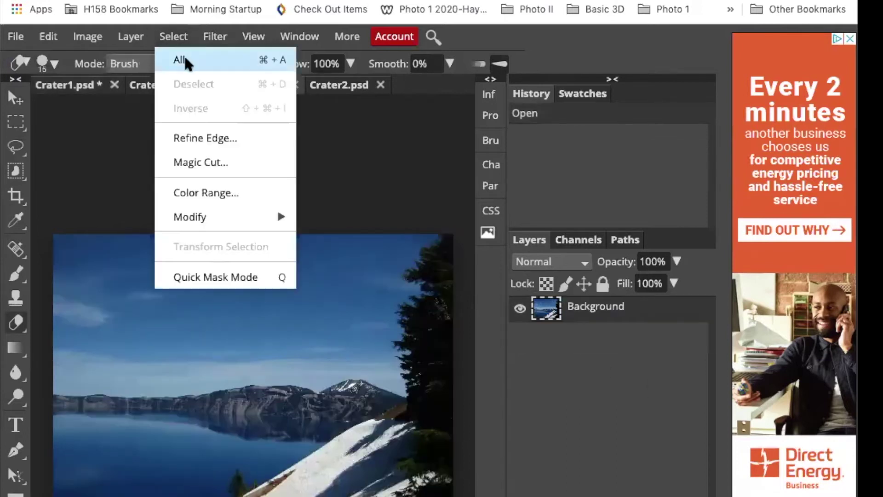
pyautogui.click(186, 60)
pyautogui.click(48, 37)
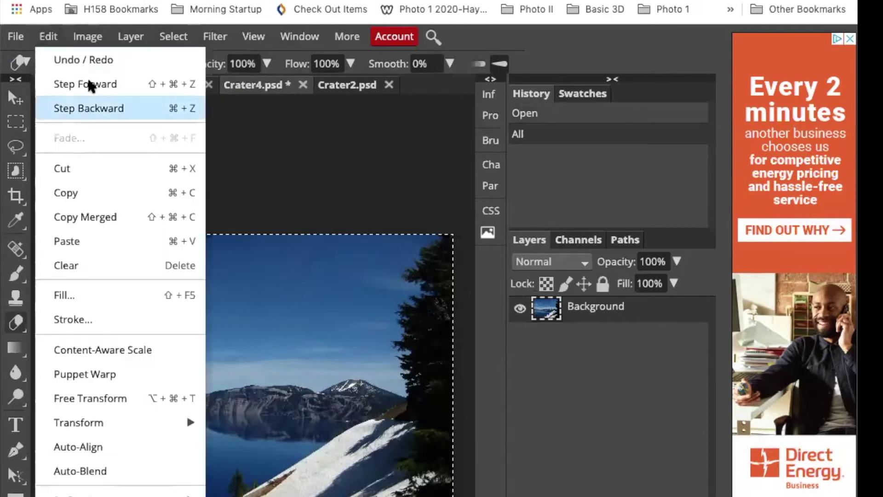
pyautogui.click(56, 86)
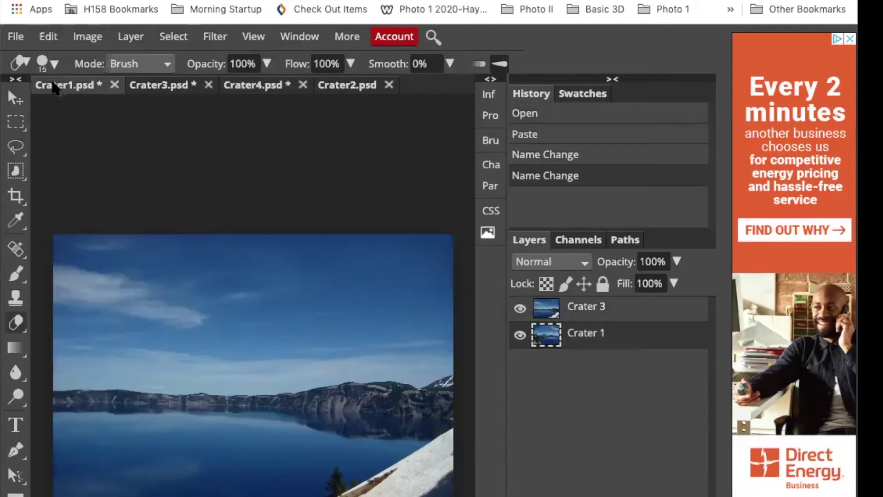
pyautogui.click(46, 41)
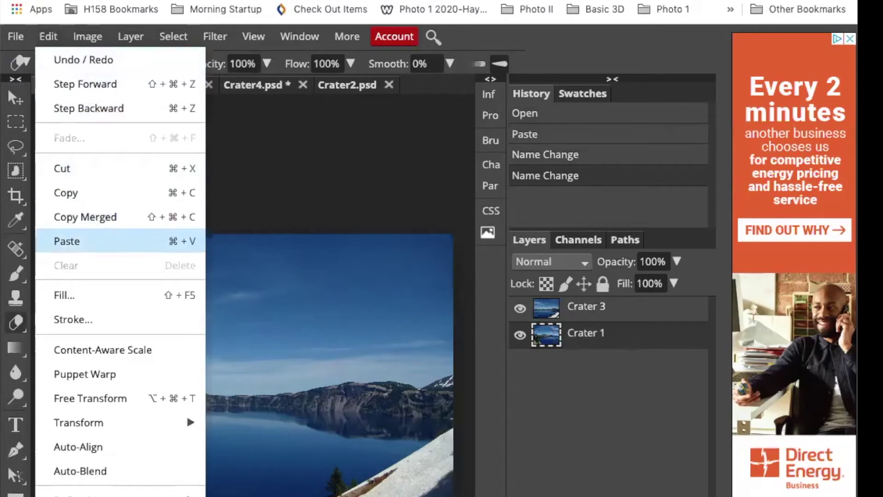
pyautogui.click(105, 239)
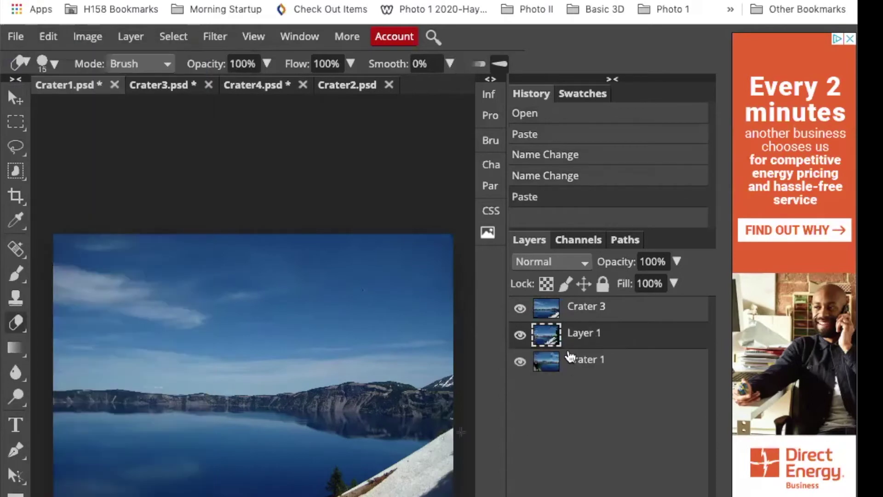
pyautogui.doubleClick(577, 332)
pyautogui.write('Crater 4')
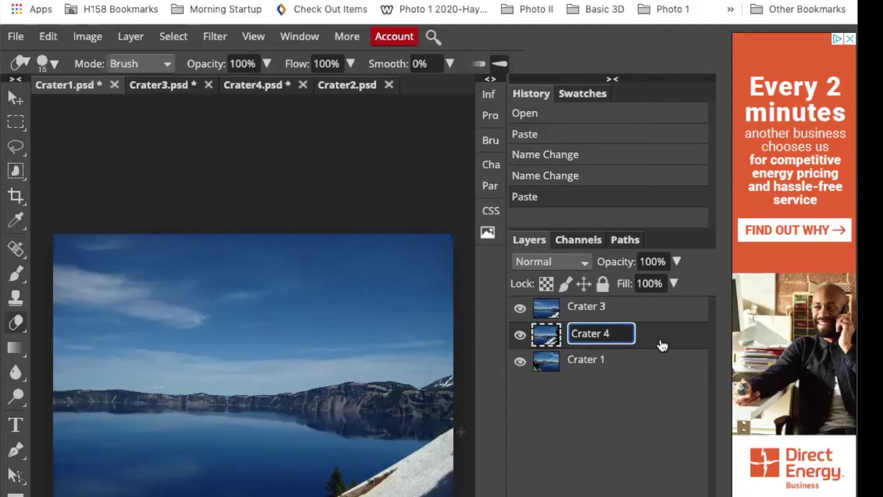
pyautogui.click(661, 344)
# Paste the Crater2 image into Crater1.psd as a layer named 'Crater 2', then select Crater 1.
pyautogui.click(340, 88)
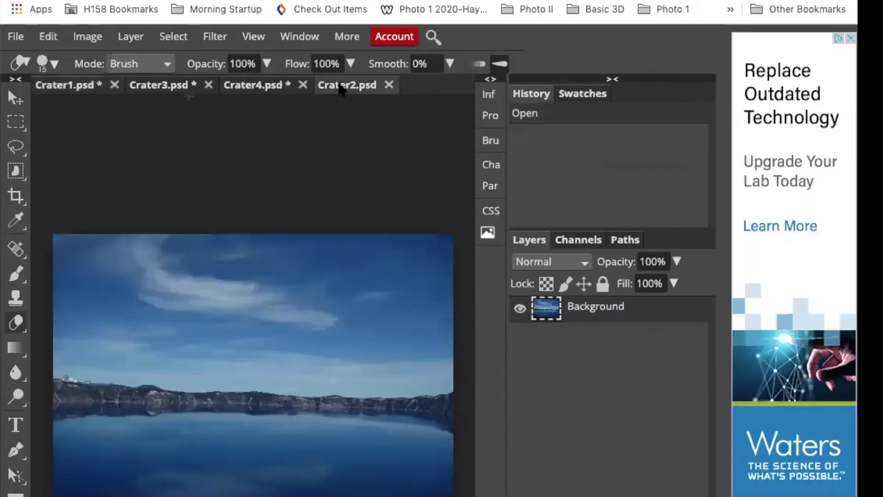
pyautogui.hotkey('ctrl', 'a')
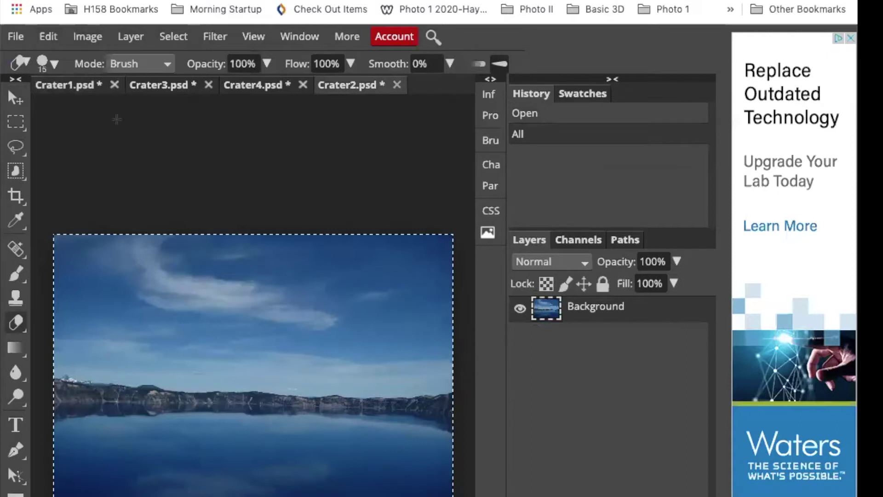
pyautogui.click(68, 86)
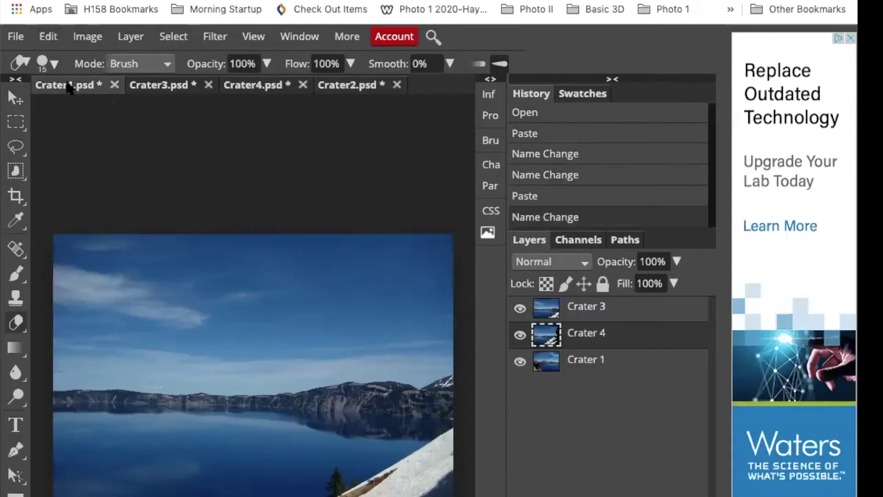
pyautogui.hotkey('ctrl', 'v')
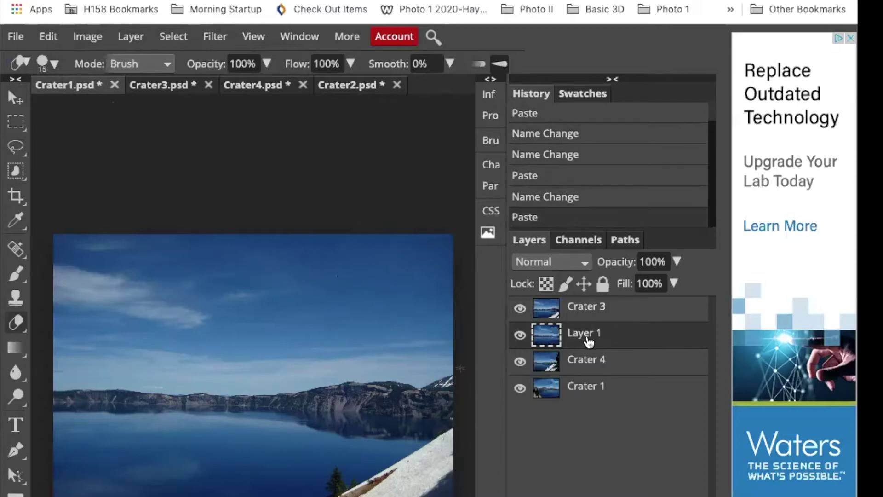
pyautogui.doubleClick(584, 333)
pyautogui.write('Cra')
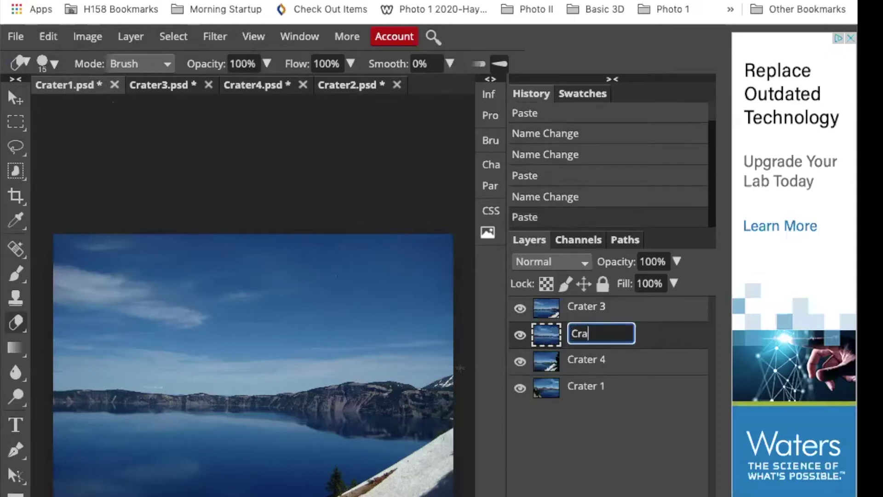
pyautogui.write('ter 2')
pyautogui.click(598, 442)
pyautogui.click(624, 392)
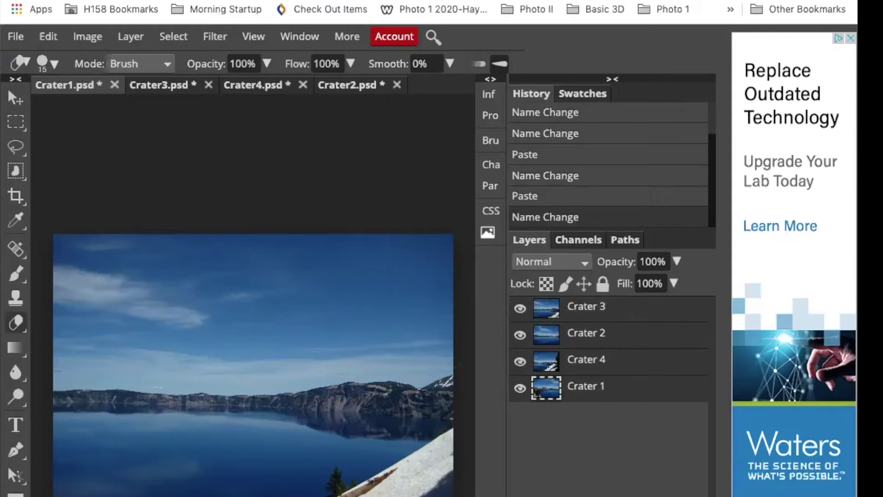
# Try Auto-Align on the four crater layers, check Crater 4's visibility, and clear the selection.
pyautogui.click(47, 38)
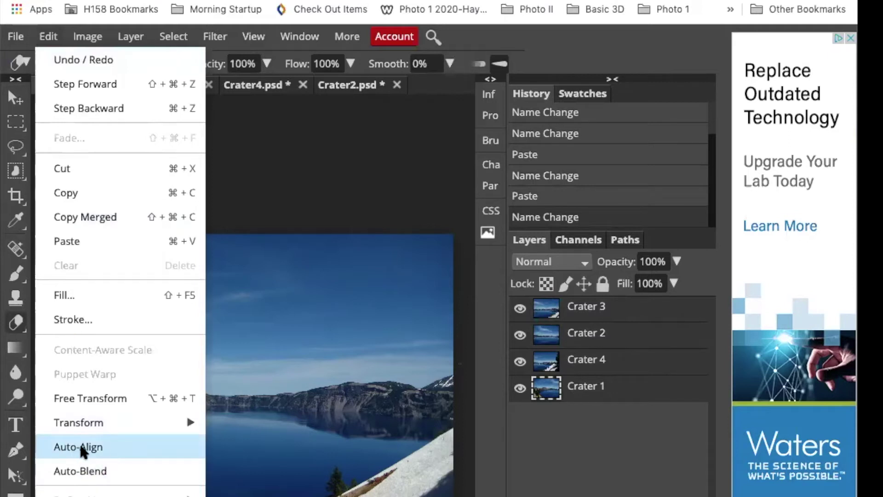
pyautogui.click(132, 444)
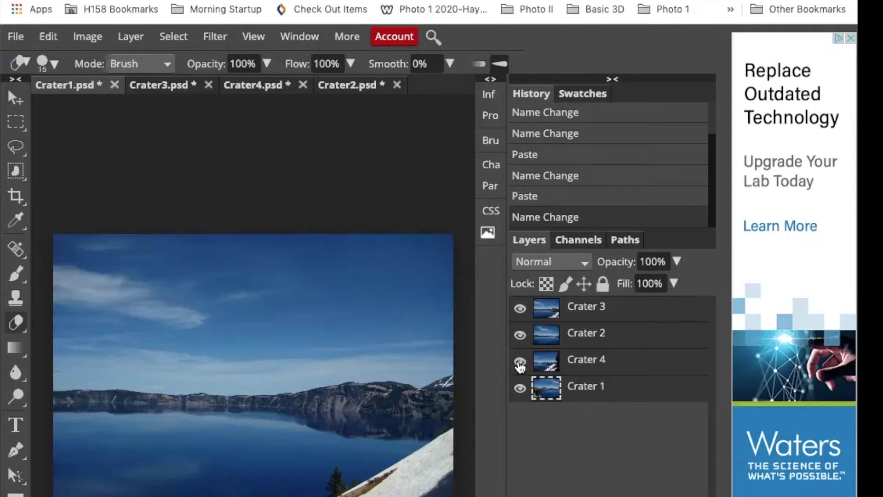
pyautogui.click(520, 365)
pyautogui.click(520, 365)
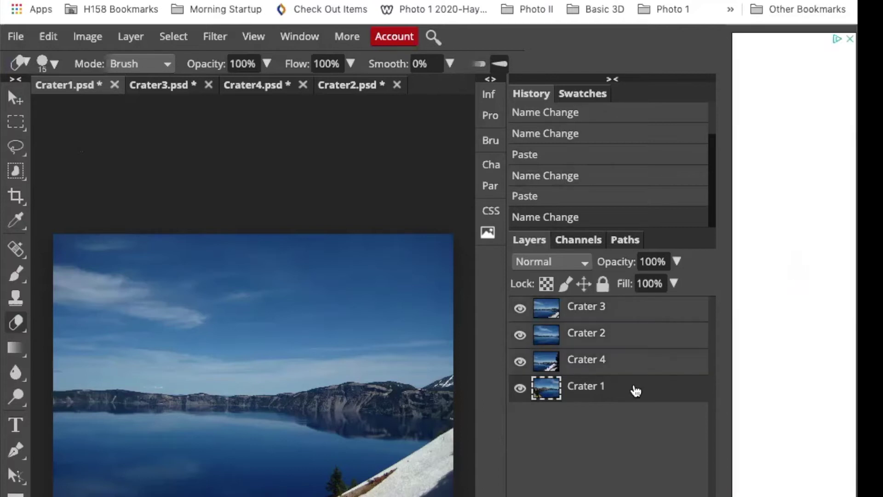
pyautogui.hotkey('ctrl', 'd')
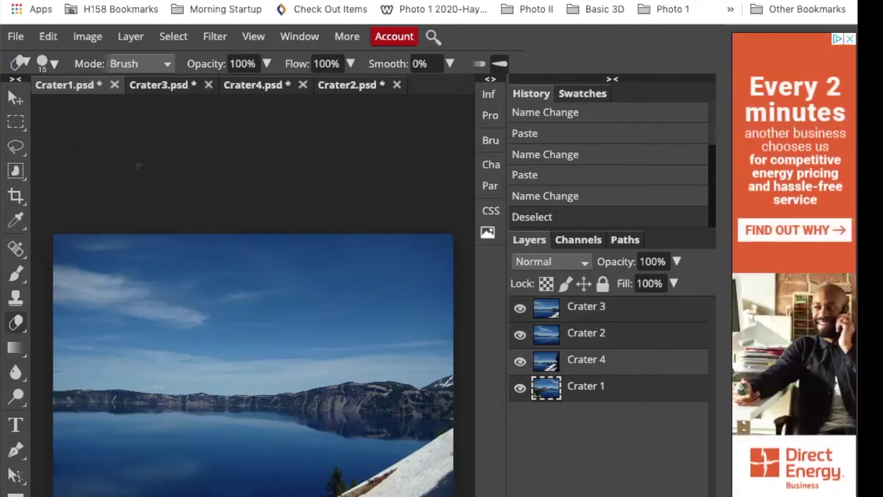
pyautogui.click(48, 38)
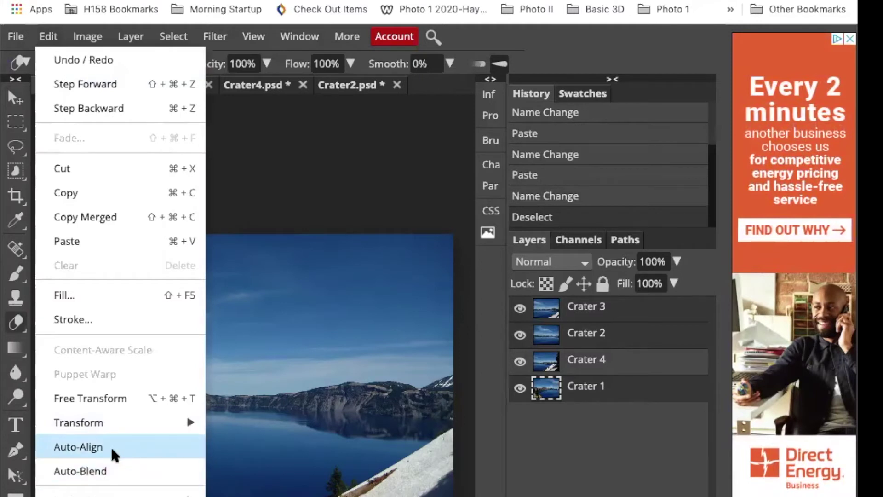
# Auto-align the crater layers into a panorama and fit the whole result in view.
pyautogui.click(63, 442)
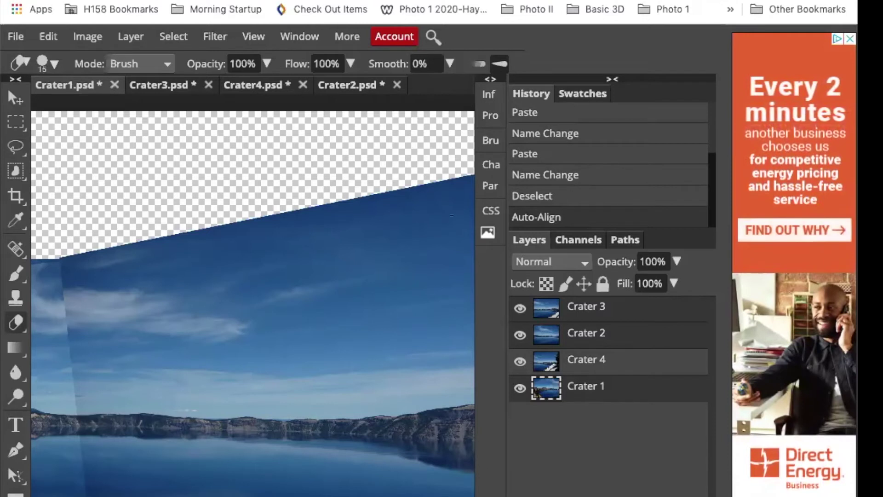
pyautogui.press('z')
pyautogui.click(194, 65)
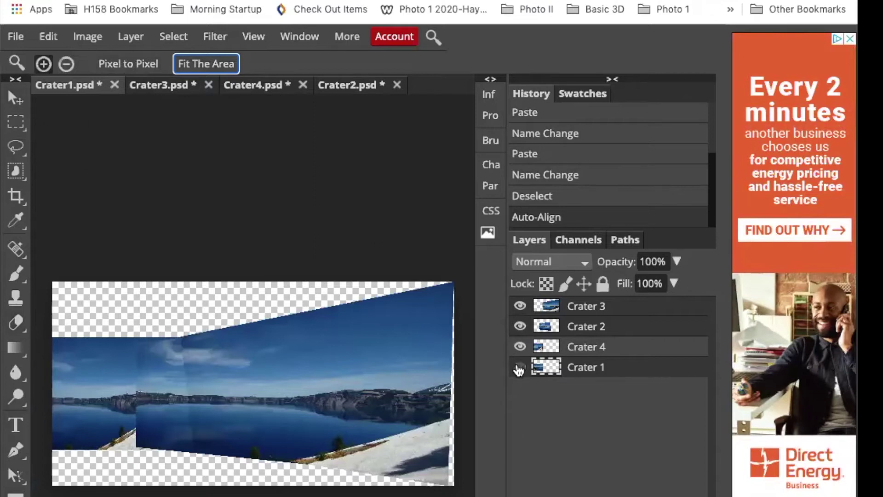
# Toggle each crater layer's visibility to compare the aligned photos, leaving Crater 4 hidden.
pyautogui.click(520, 327)
pyautogui.click(520, 326)
pyautogui.click(520, 327)
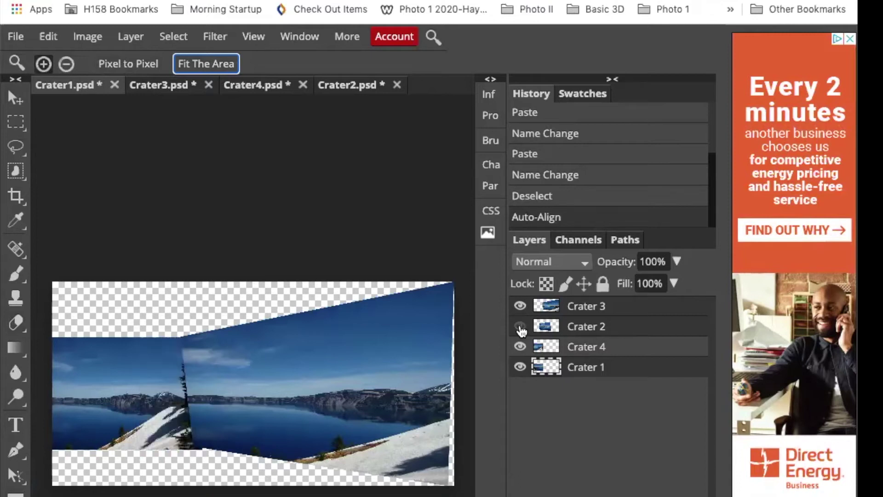
pyautogui.click(520, 326)
pyautogui.click(520, 347)
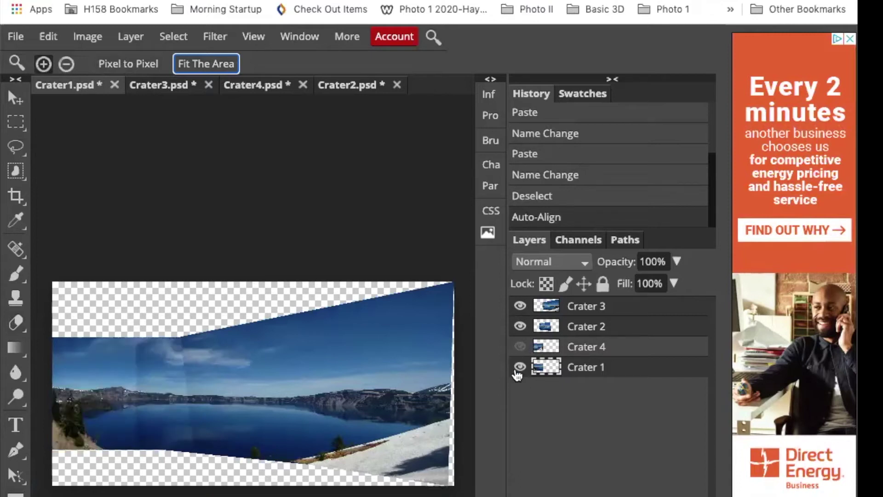
pyautogui.click(519, 368)
pyautogui.click(519, 368)
pyautogui.click(519, 306)
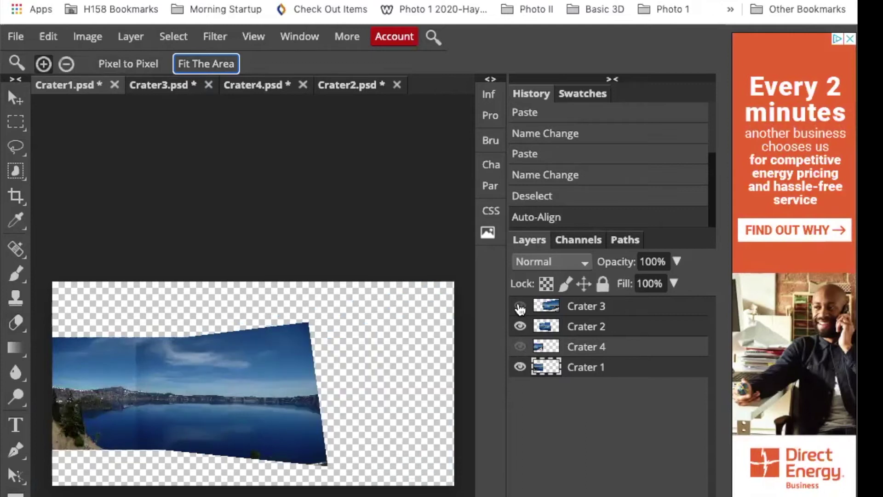
pyautogui.click(519, 307)
pyautogui.click(520, 327)
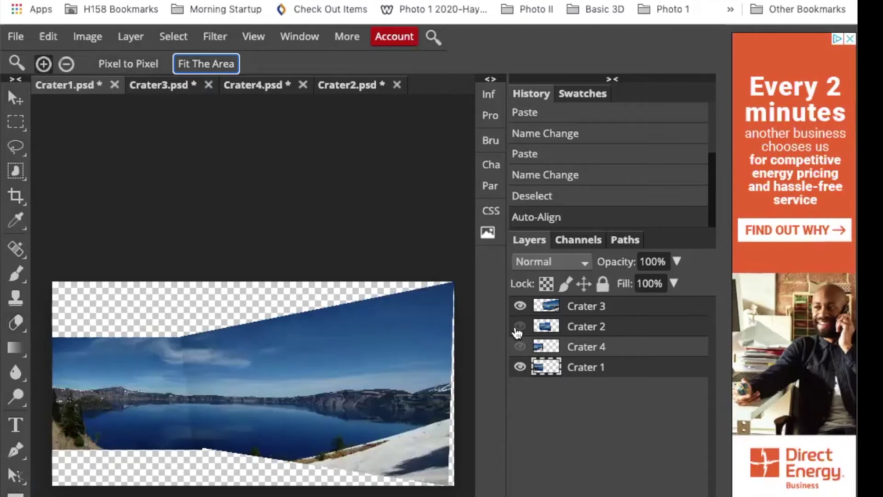
pyautogui.click(519, 327)
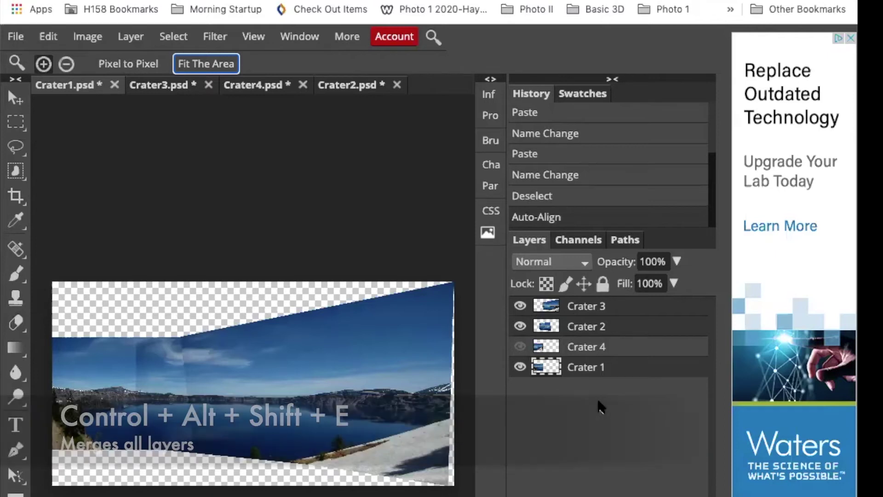
# Stamp the visible layers into a new layer named 'Merged Pano' and hide Crater 3, 2 and 1.
pyautogui.hotkey('ctrl', 'alt', 'shift', 'e')
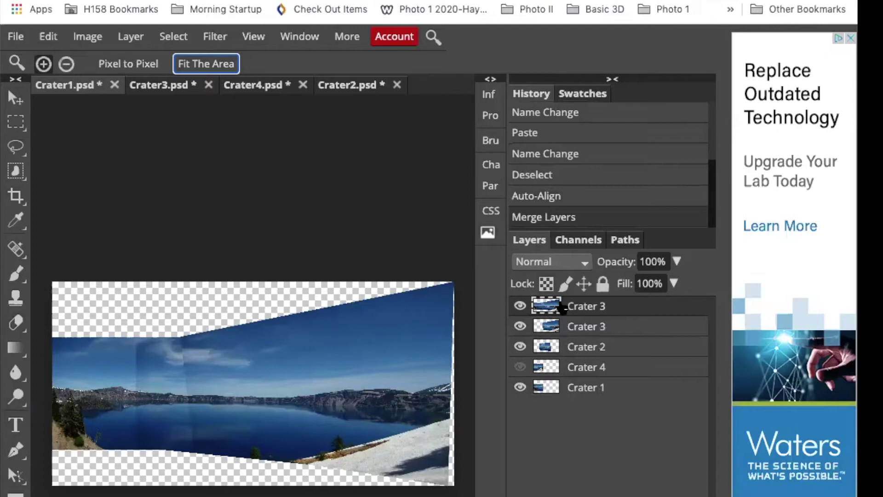
pyautogui.doubleClick(583, 306)
pyautogui.write('M')
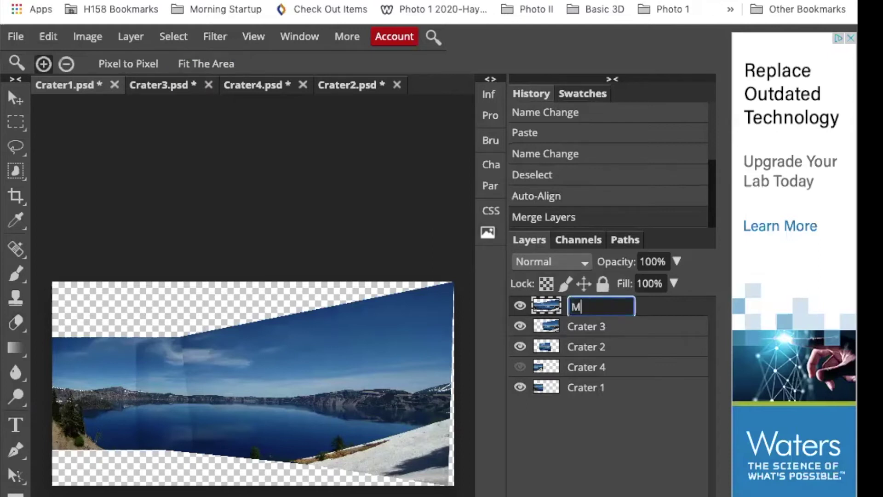
pyautogui.write('erged Pano')
pyautogui.click(662, 311)
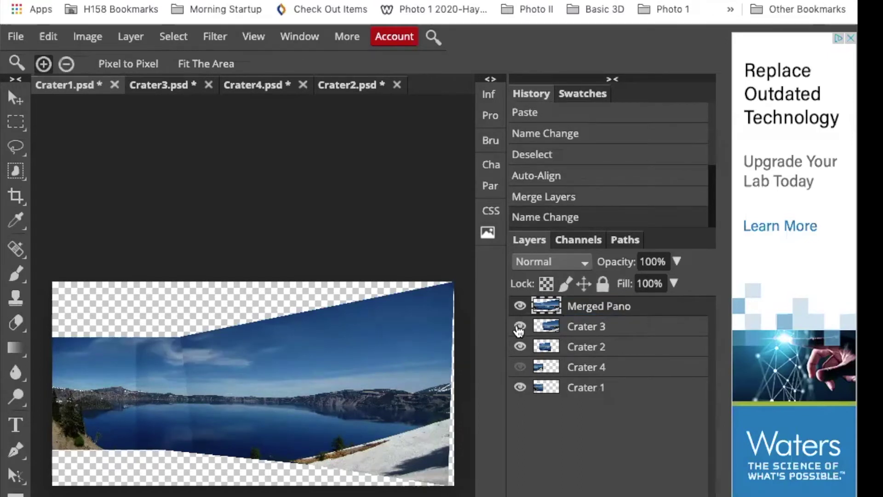
pyautogui.click(519, 326)
pyautogui.click(520, 347)
pyautogui.click(520, 386)
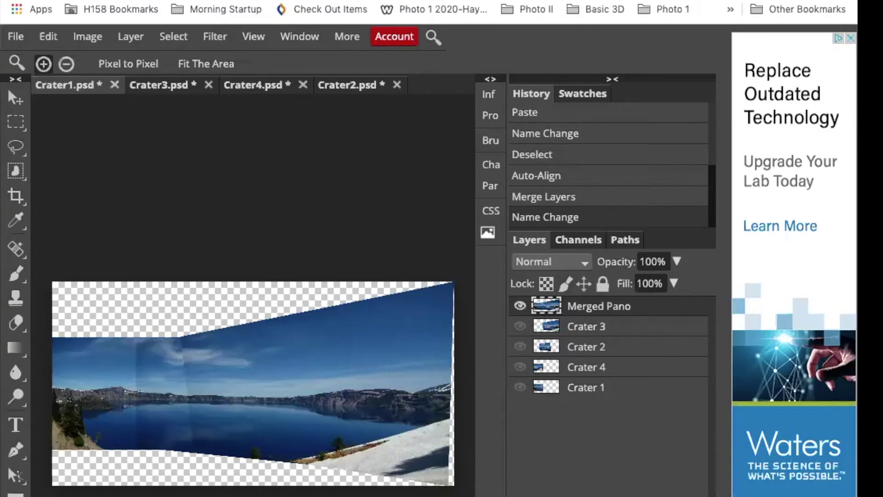
# Hide Merged Pano and show Crater 3 and Crater 2 again, selecting both.
pyautogui.press('v')
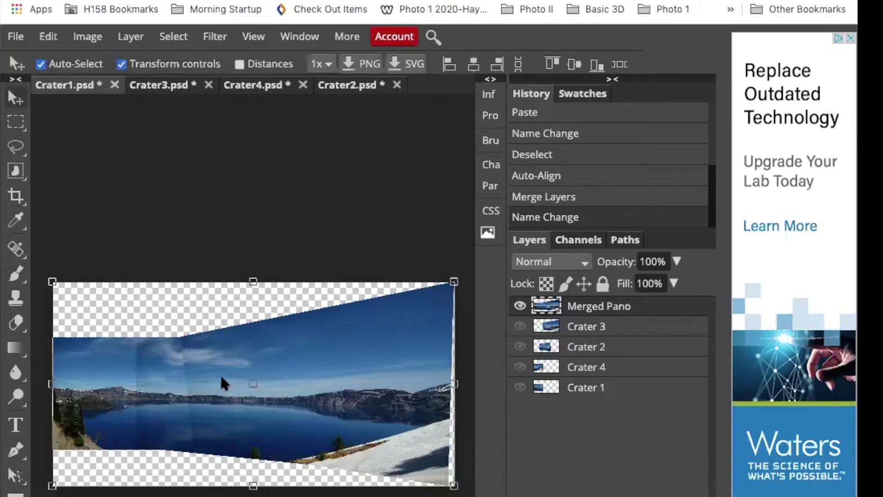
pyautogui.moveTo(222, 394)
pyautogui.mouseDown()
pyautogui.moveTo(216, 383)
pyautogui.moveTo(243, 438)
pyautogui.moveTo(288, 414)
pyautogui.moveTo(236, 449)
pyautogui.moveTo(237, 398)
pyautogui.moveTo(224, 395)
pyautogui.mouseUp()
pyautogui.click(519, 306)
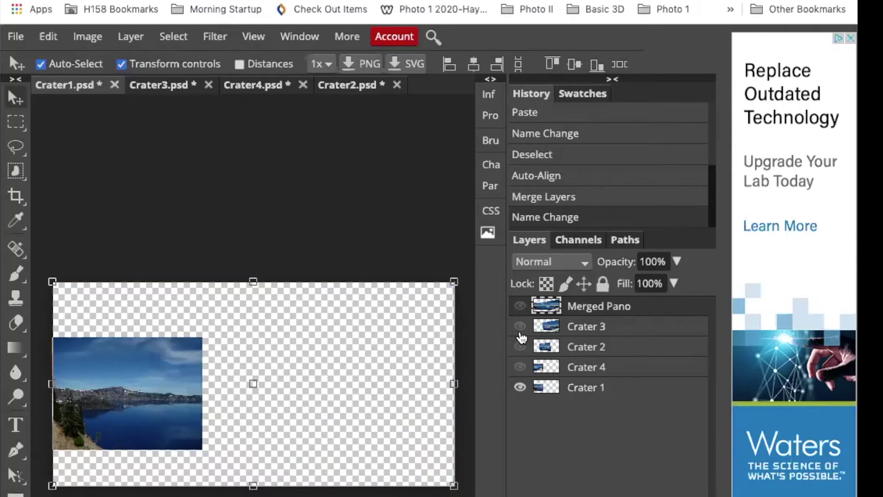
pyautogui.click(520, 326)
pyautogui.click(519, 346)
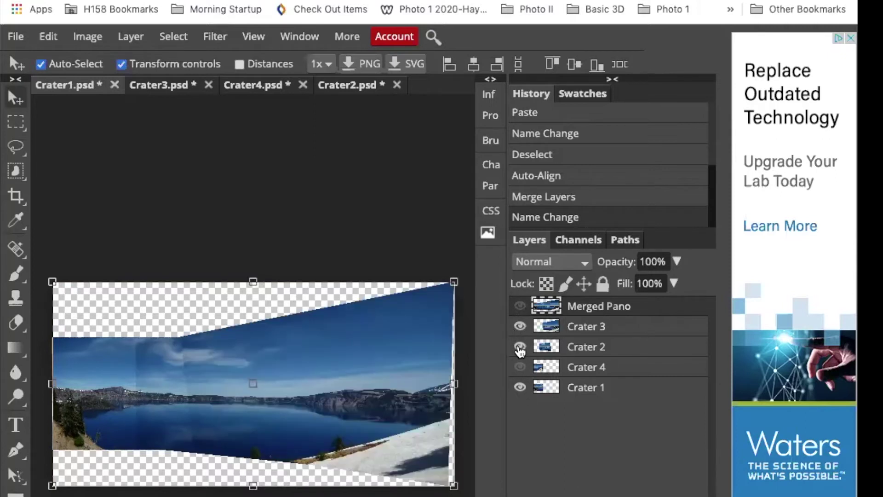
pyautogui.click(614, 327)
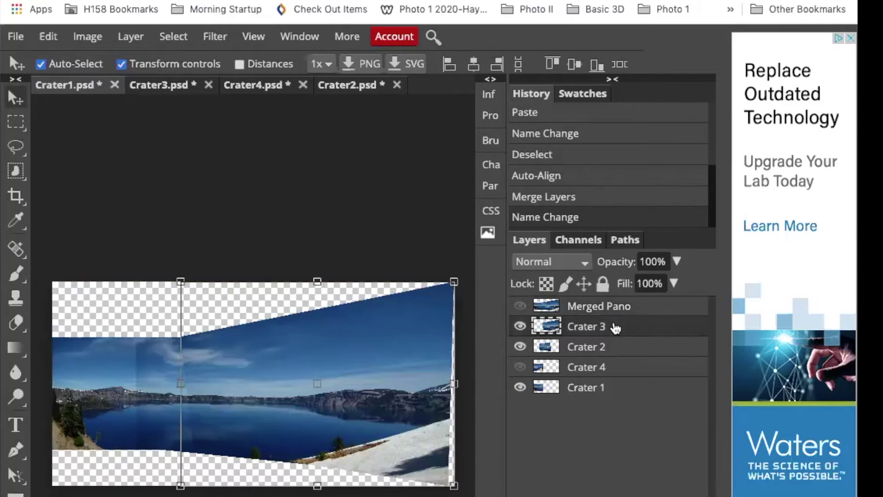
pyautogui.click(610, 345)
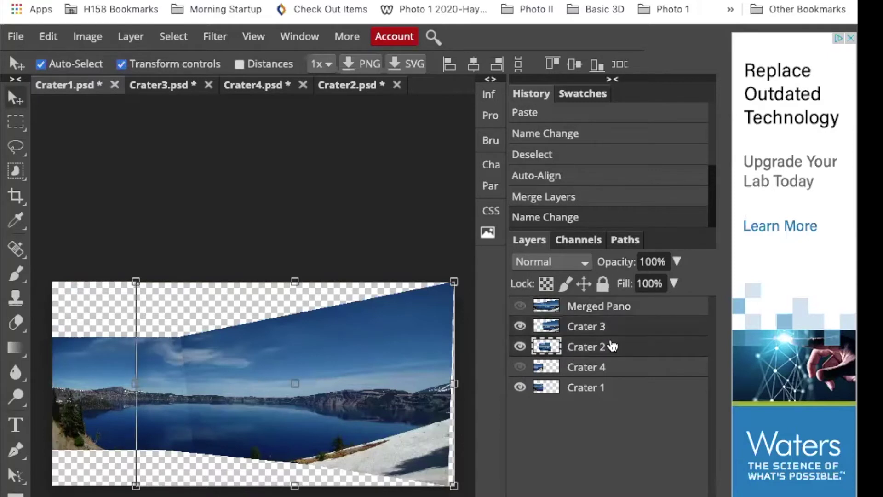
# Re-run Auto-Align and attempt Auto-Blend with Crater 1 selected, which is refused.
pyautogui.click(48, 37)
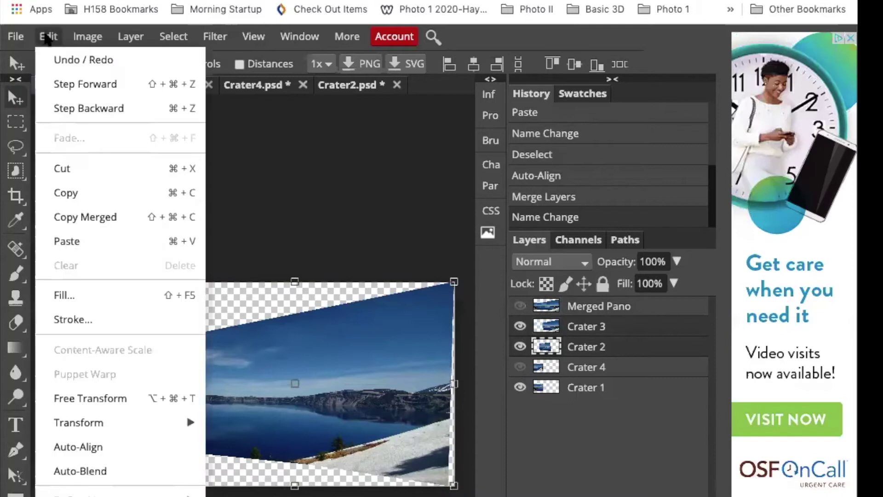
pyautogui.click(125, 444)
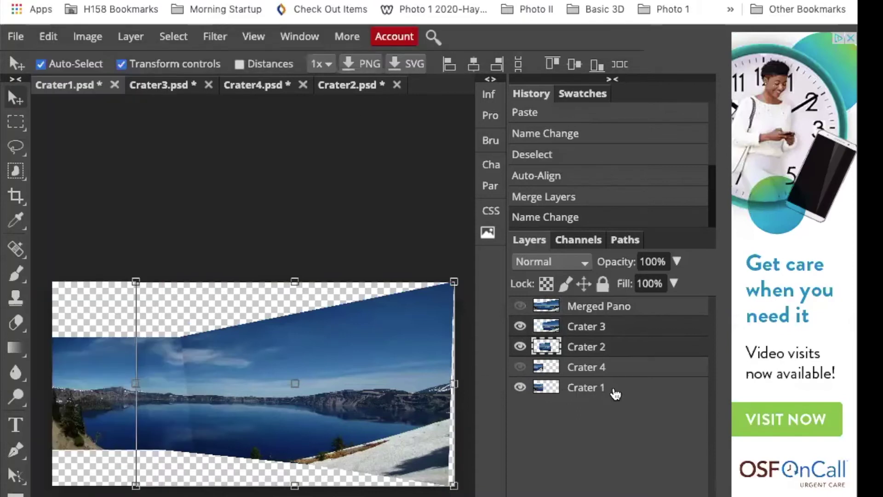
pyautogui.click(619, 390)
pyautogui.click(81, 39)
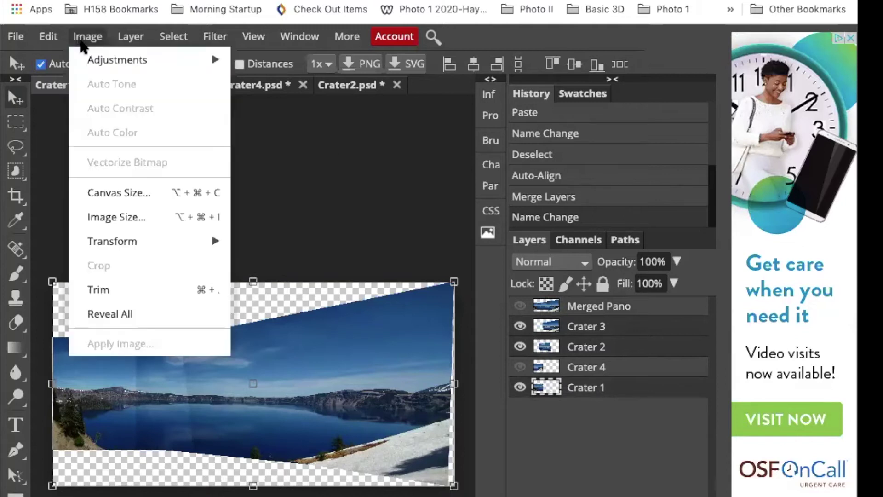
pyautogui.moveTo(48, 37)
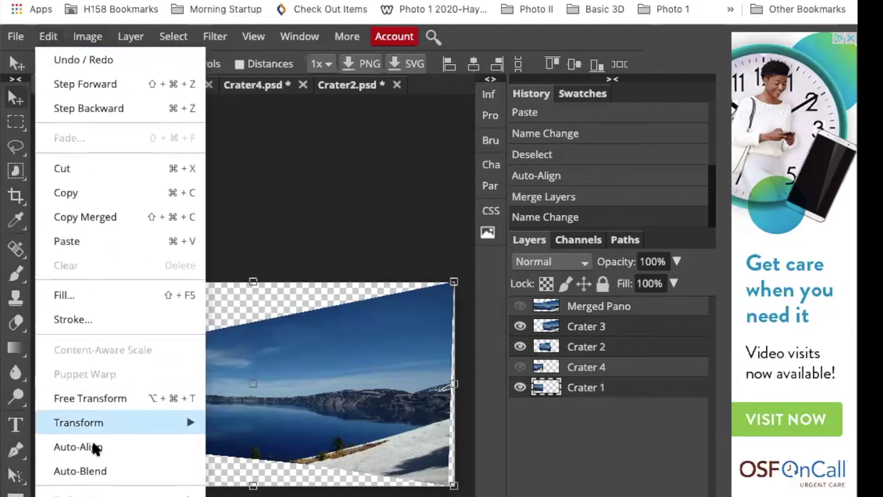
pyautogui.click(112, 469)
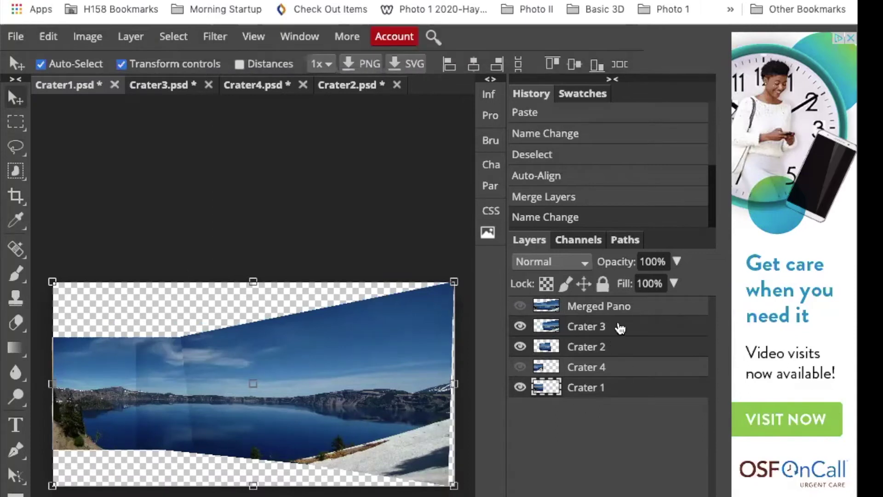
pyautogui.click(614, 309)
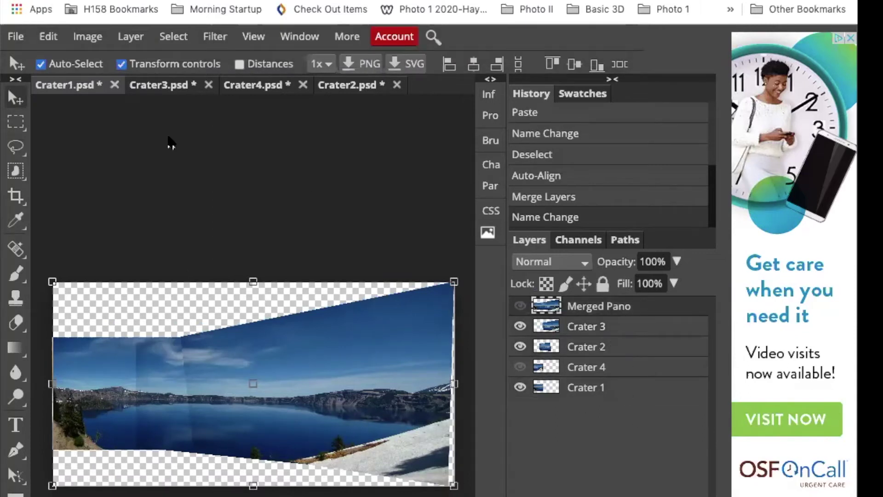
# In Image Size, switch units to inches, set width 12 and resolution 300 DPI, and apply.
pyautogui.click(171, 141)
pyautogui.click(88, 37)
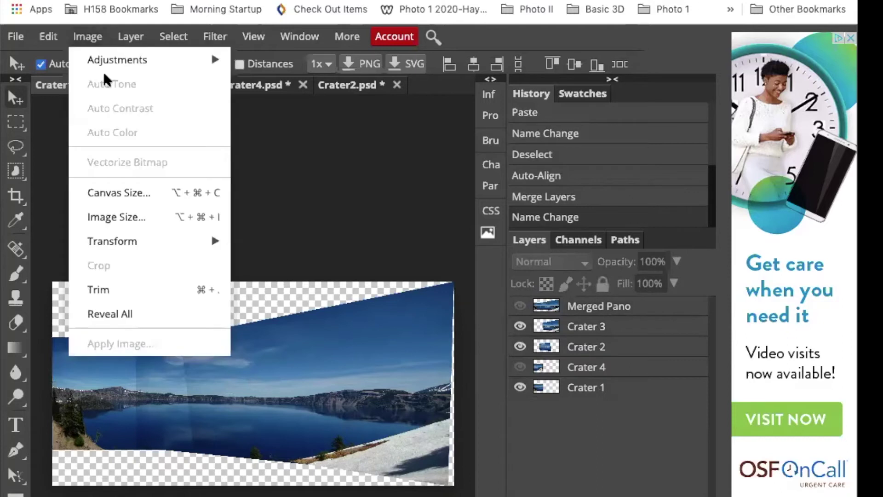
pyautogui.click(130, 218)
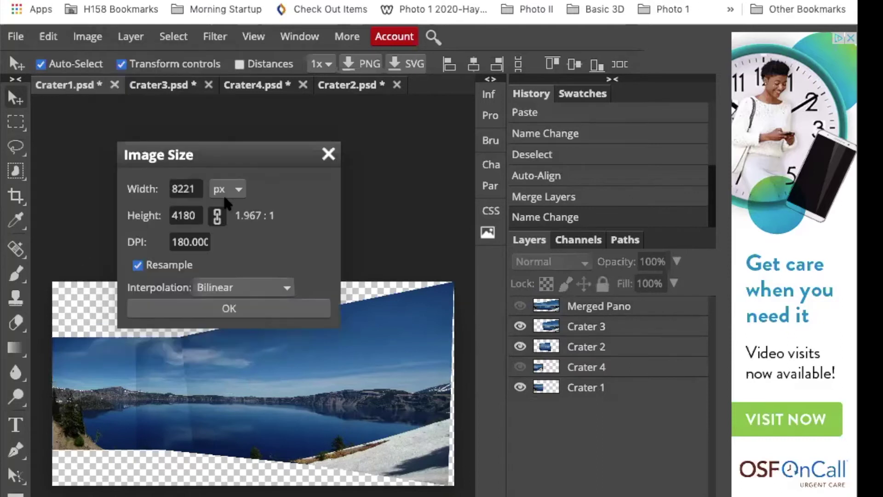
pyautogui.click(239, 188)
pyautogui.click(239, 232)
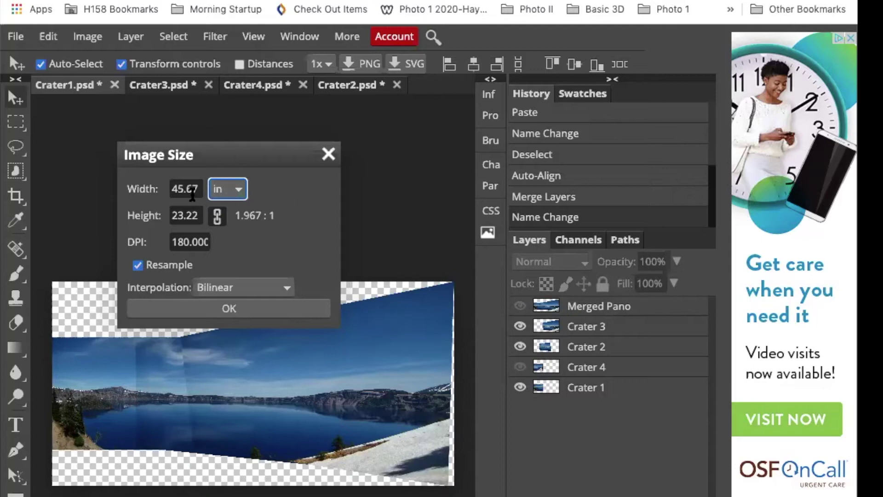
pyautogui.hotkey('shift', 'Tab')
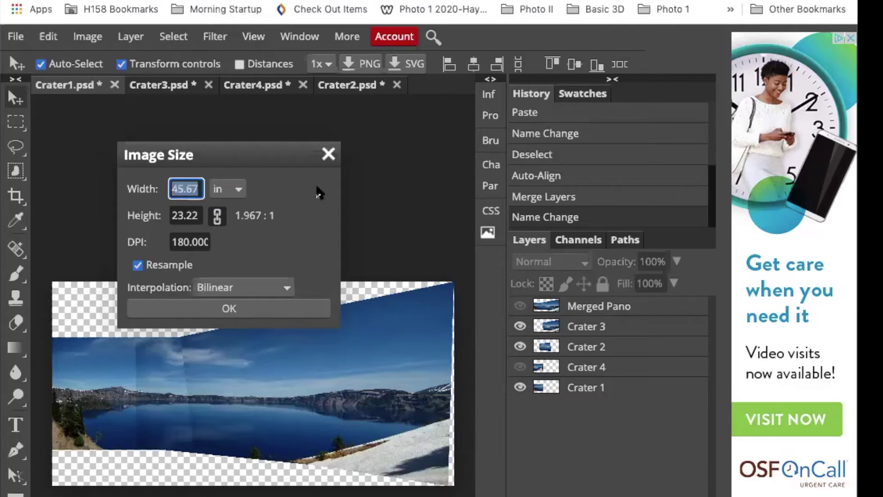
pyautogui.write('12')
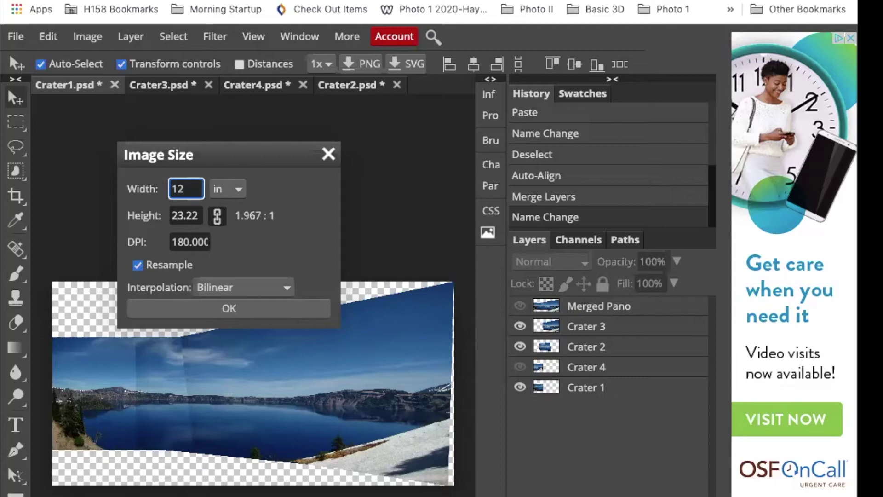
pyautogui.click(218, 217)
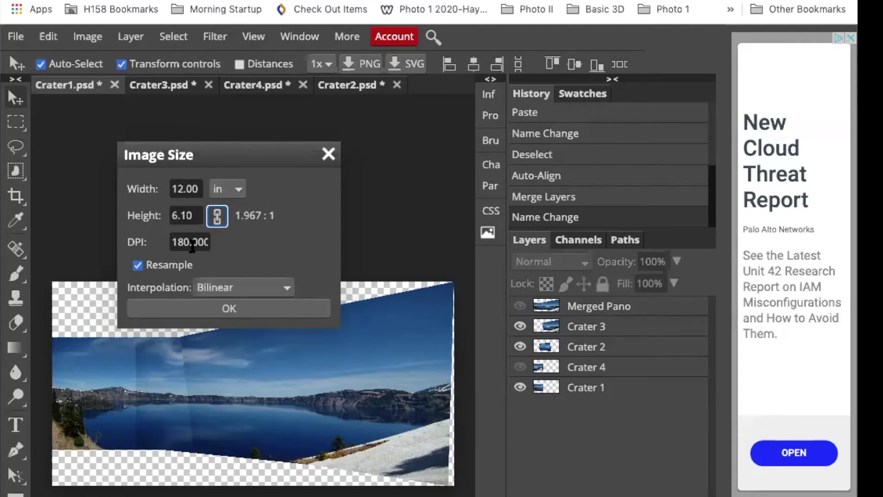
pyautogui.click(199, 241)
pyautogui.doubleClick(198, 242)
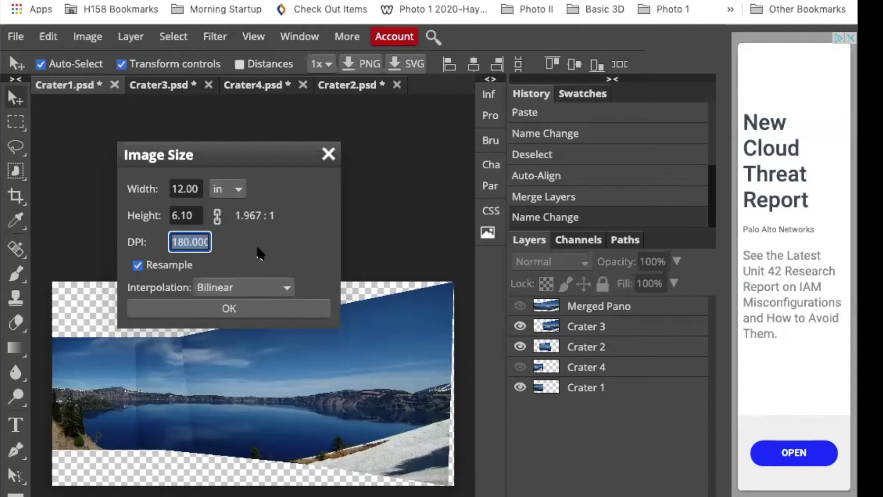
pyautogui.write('300')
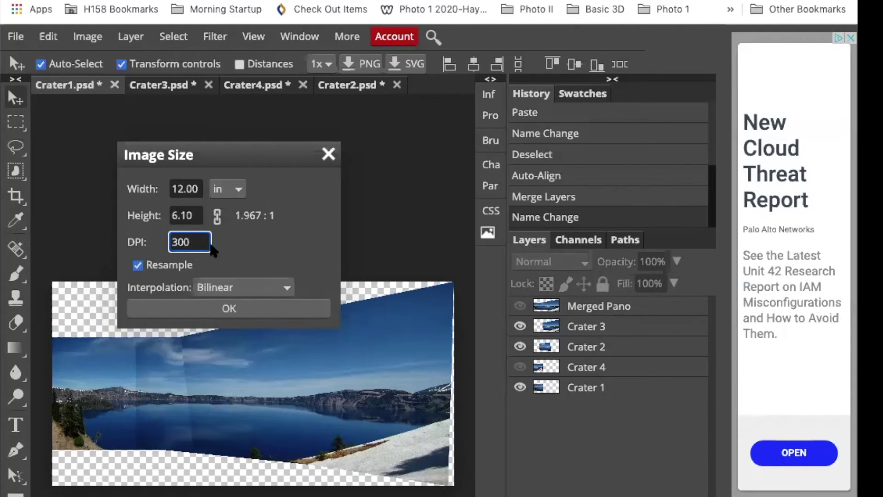
pyautogui.click(254, 309)
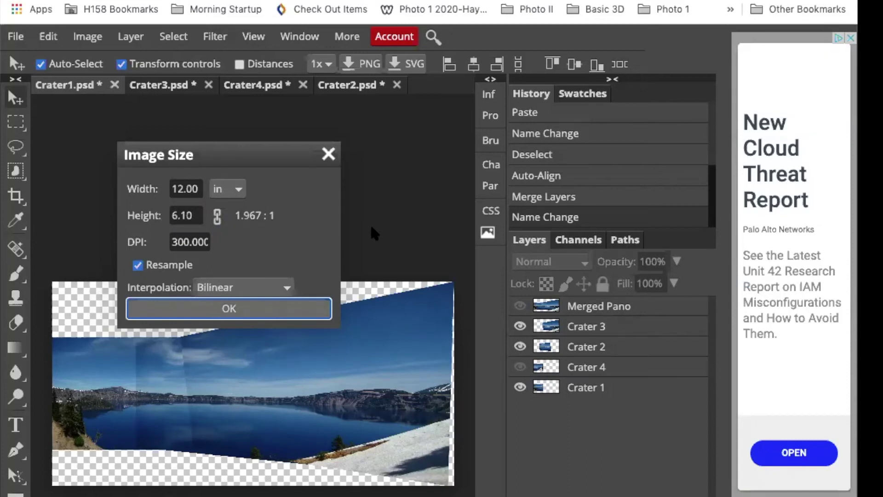
pyautogui.press('Return')
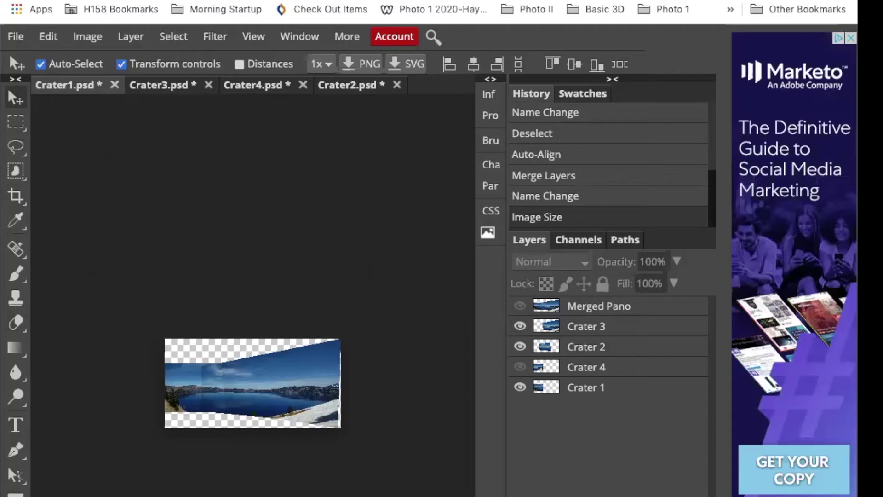
# Zoom in on the panorama's sky seams.
pyautogui.press('z')
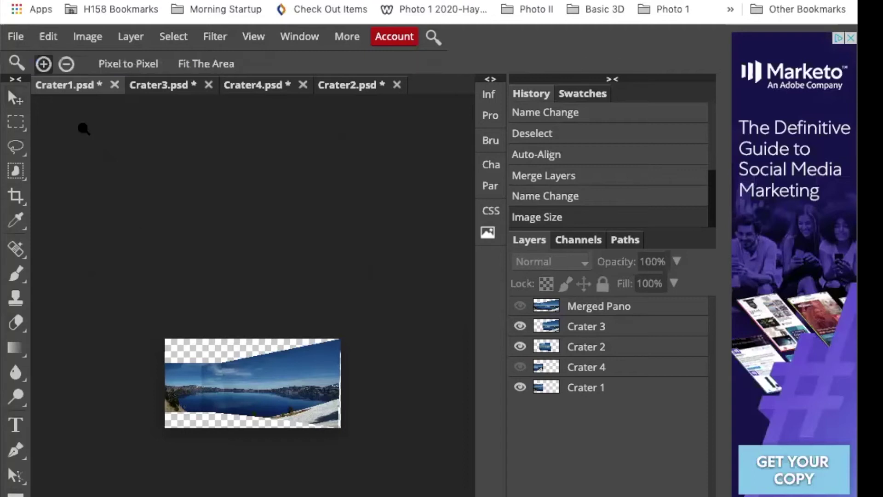
pyautogui.click(279, 354)
pyautogui.click(203, 64)
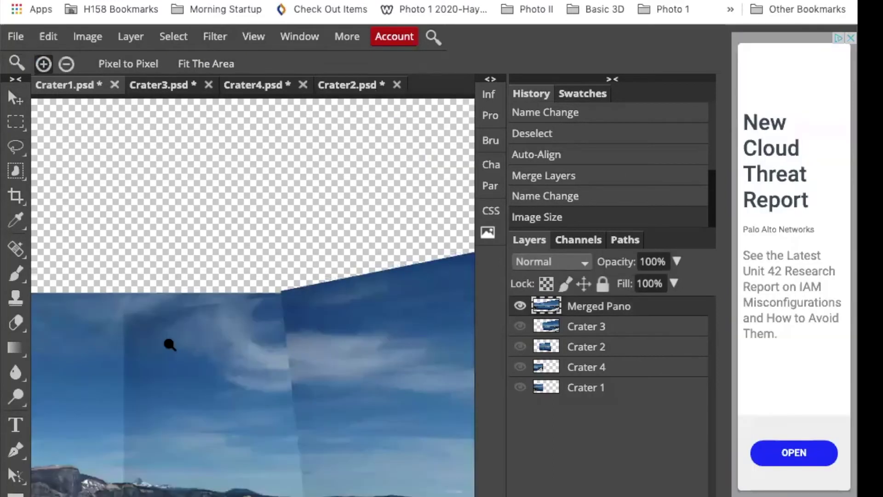
pyautogui.scroll(-3, 169, 344)
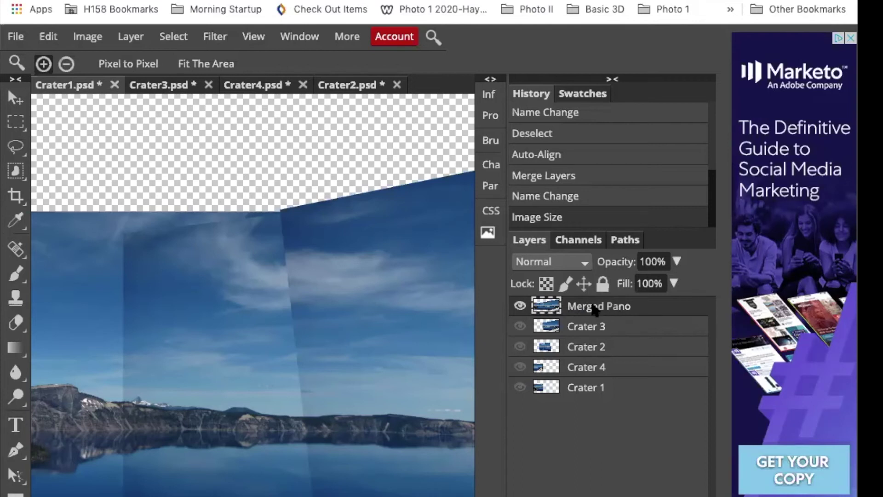
# Hide Merged Pano and toggle Crater 3 and Crater 2 to compare their overlap.
pyautogui.click(520, 305)
pyautogui.click(520, 326)
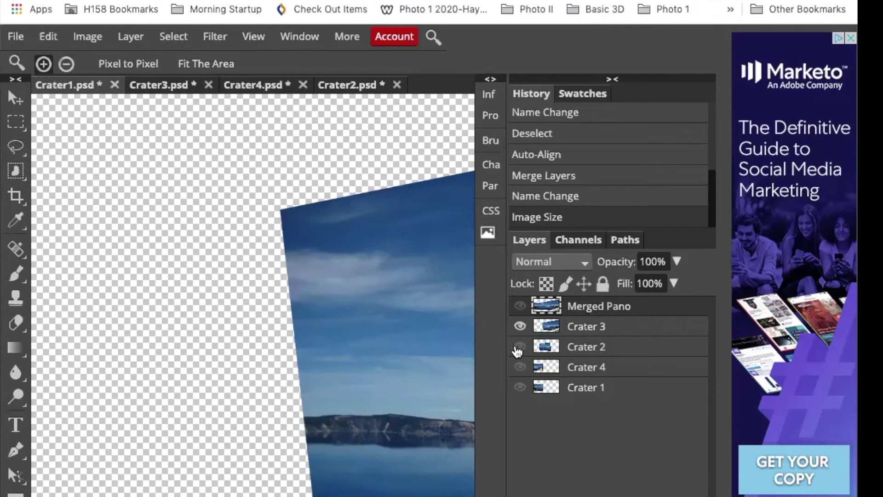
pyautogui.click(518, 347)
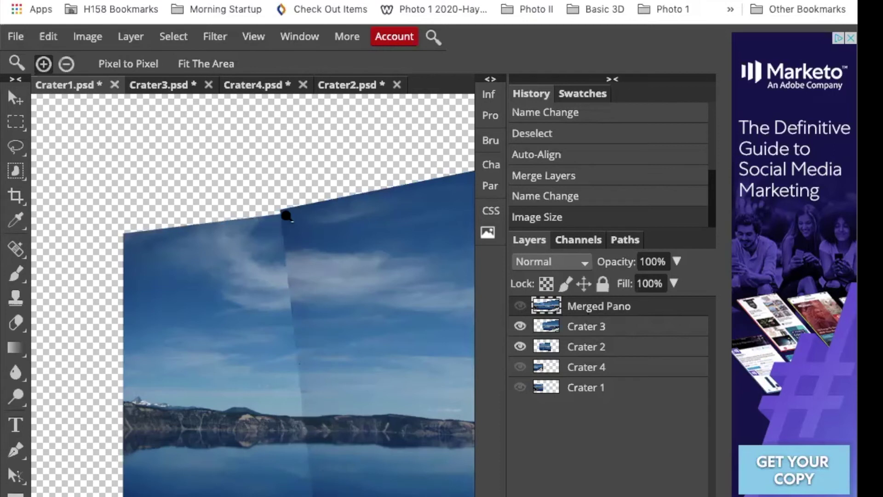
pyautogui.click(520, 346)
pyautogui.click(520, 346)
pyautogui.click(568, 329)
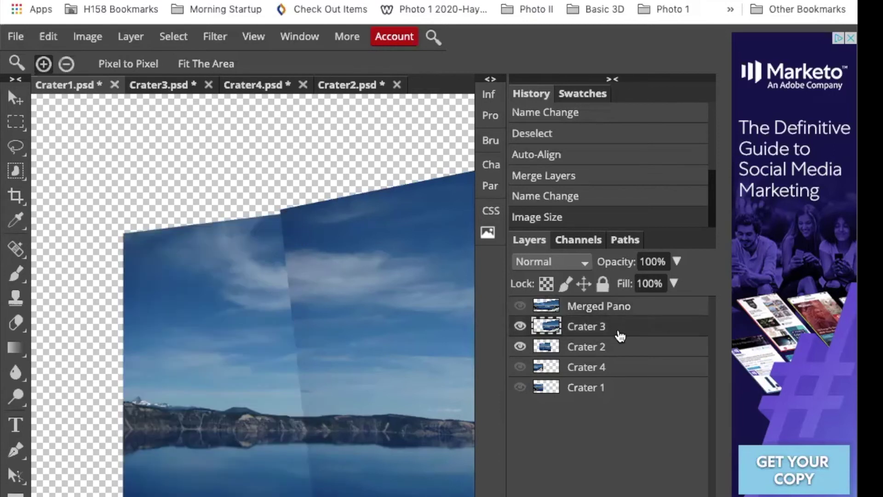
pyautogui.click(618, 348)
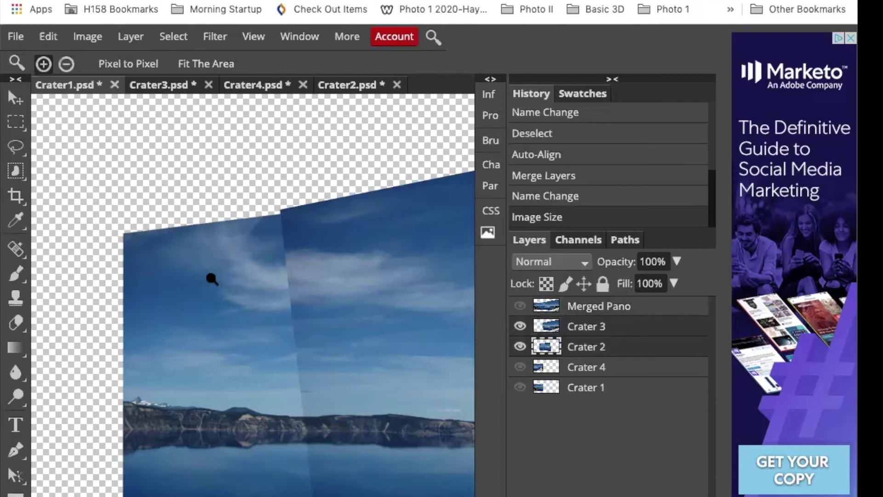
# Hide Crater 2 and Crater 3, show Merged Pano again and make it the active layer.
pyautogui.click(520, 347)
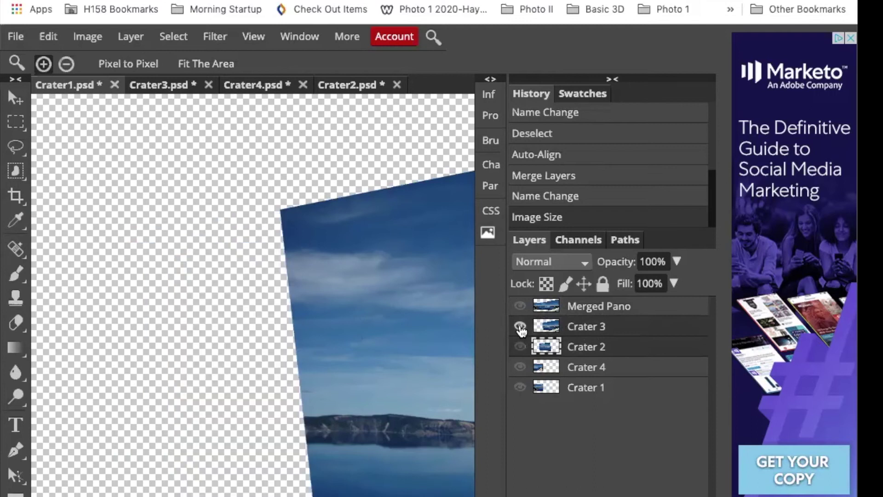
pyautogui.click(521, 327)
pyautogui.click(520, 305)
pyautogui.click(644, 309)
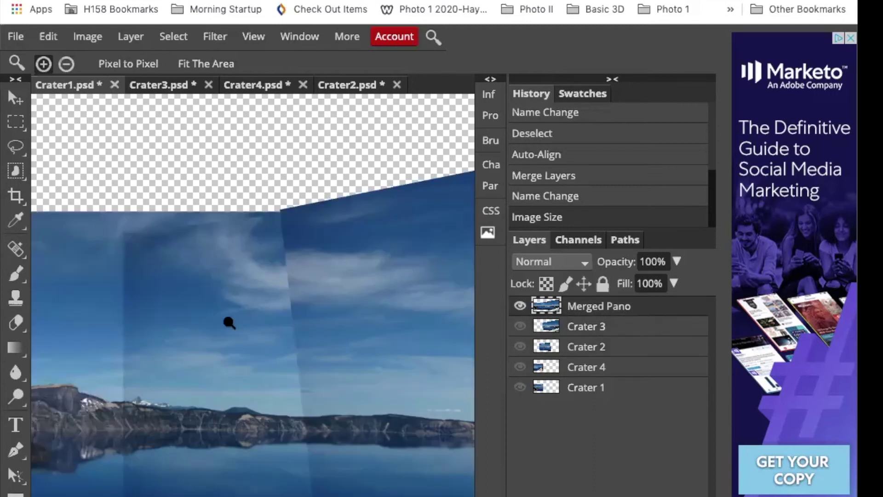
pyautogui.click(16, 248)
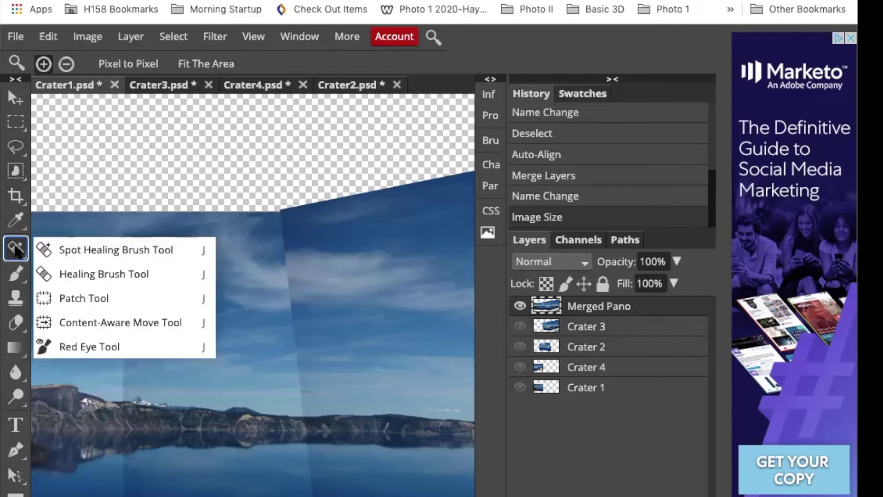
# Paint a 70 px Spot Healing Brush stroke down the vertical sky seam.
pyautogui.click(80, 249)
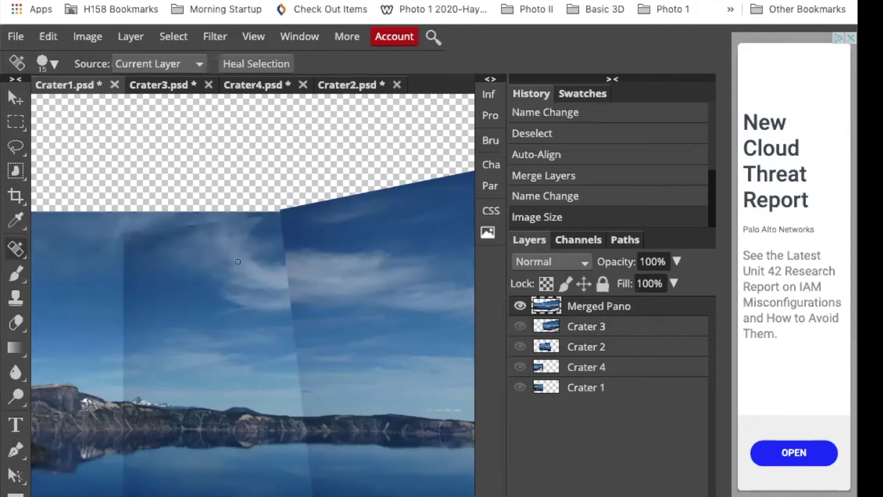
pyautogui.press(']')
pyautogui.press(']')
pyautogui.press(']')
pyautogui.press(']')
pyautogui.press(']')
pyautogui.press(']')
pyautogui.press(']')
pyautogui.press(']')
pyautogui.press('[')
pyautogui.press('[')
pyautogui.press('[')
pyautogui.press('[')
pyautogui.press(']')
pyautogui.press(']')
pyautogui.press(']')
pyautogui.press(']')
pyautogui.press(']')
pyautogui.click(49, 64)
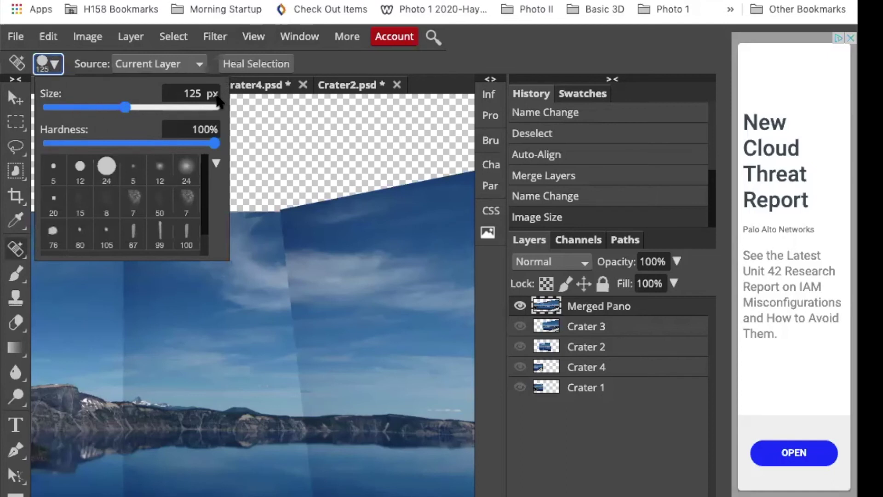
pyautogui.click(333, 67)
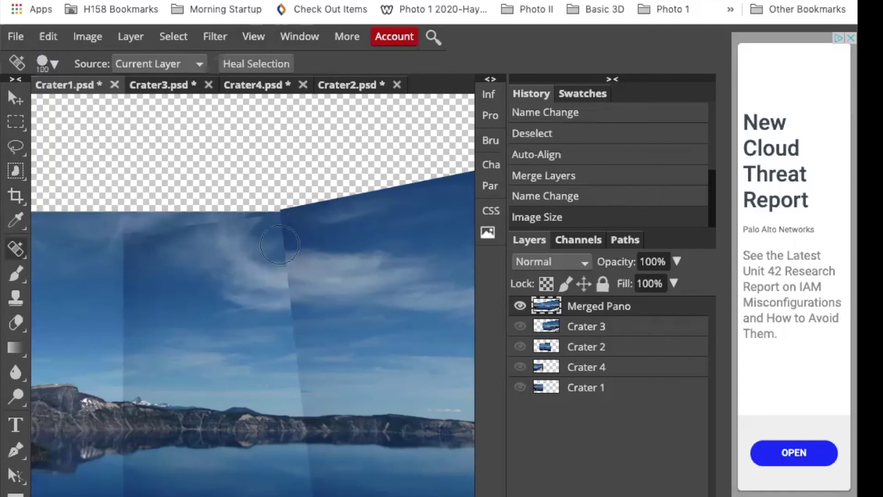
pyautogui.press('[')
pyautogui.press('[')
pyautogui.press('[')
pyautogui.press('[')
pyautogui.moveTo(285, 234); pyautogui.dragTo(305, 394)
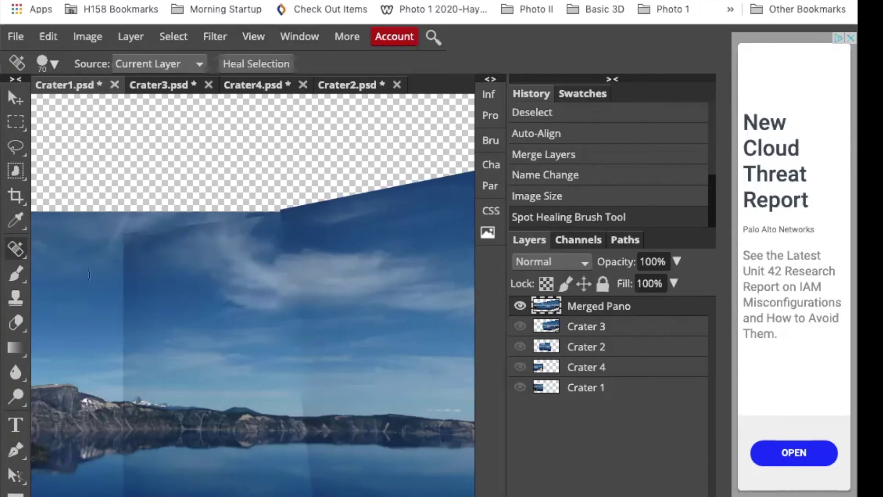
# Clone Alt-sampled cloud over the seam with a 60 px Clone Stamp.
pyautogui.click(16, 298)
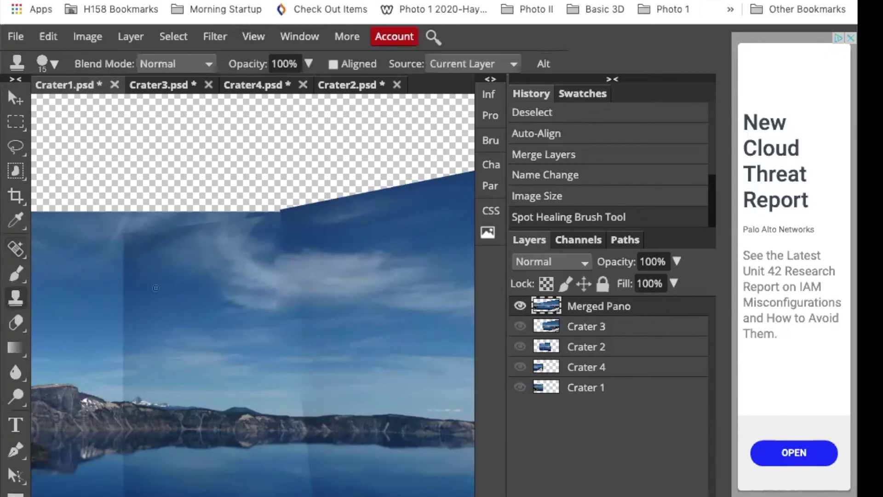
pyautogui.press(']')
pyautogui.press(']')
pyautogui.press(']')
pyautogui.press(']')
pyautogui.press(']')
pyautogui.press(']')
pyautogui.press(']')
pyautogui.press(']')
pyautogui.press(']')
pyautogui.press(']')
pyautogui.press('alt')
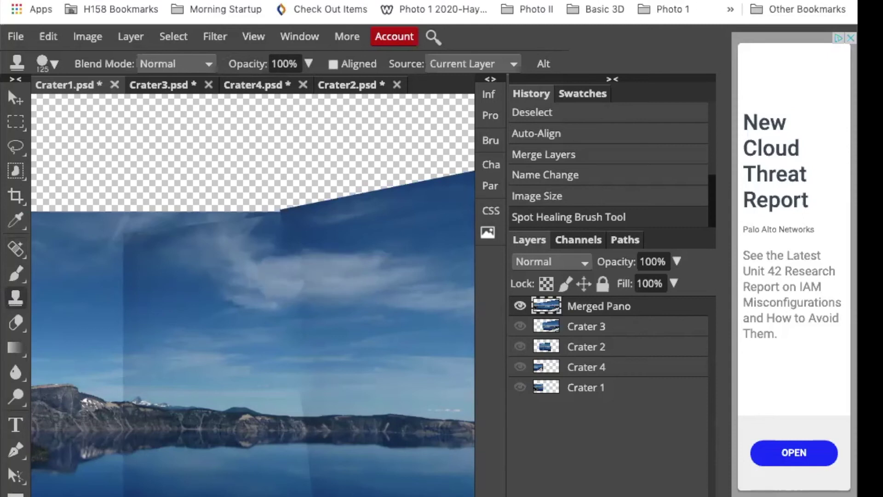
pyautogui.moveTo(276, 281)
pyautogui.mouseDown()
pyautogui.moveTo(296, 266)
pyautogui.moveTo(299, 279)
pyautogui.mouseUp()
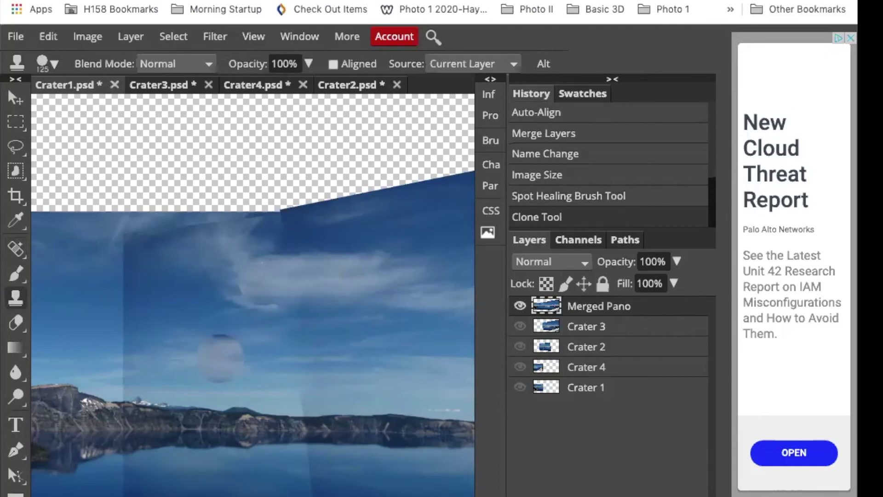
# Blend the remaining sky and cloud seams with several 40 px Spot Healing strokes.
pyautogui.click(16, 249)
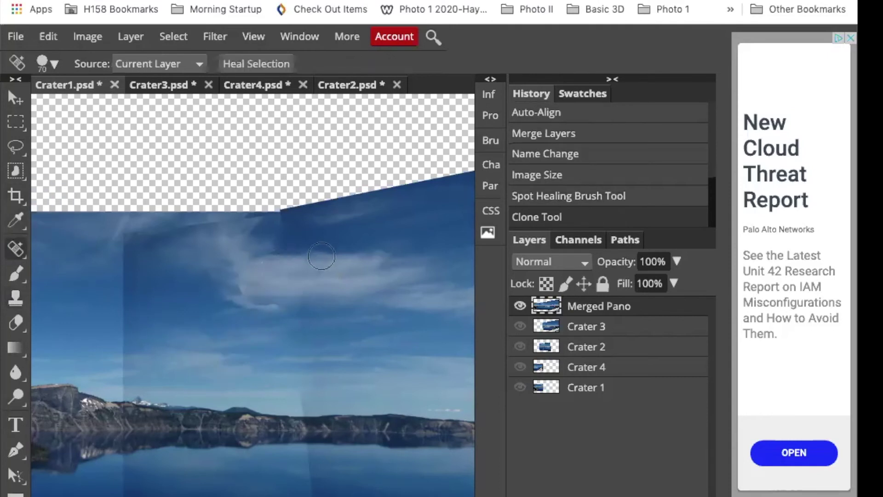
pyautogui.press('[')
pyautogui.press('[')
pyautogui.press('[')
pyautogui.moveTo(317, 257); pyautogui.dragTo(316, 294)
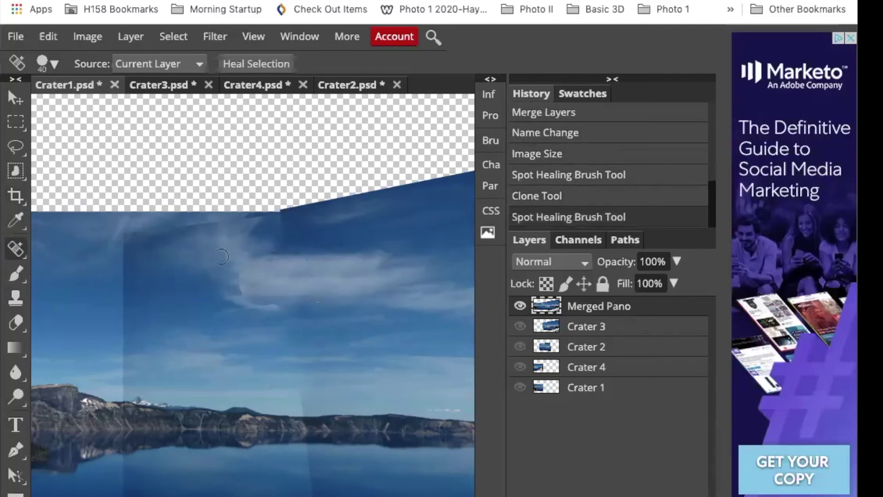
pyautogui.moveTo(252, 265)
pyautogui.mouseDown()
pyautogui.moveTo(230, 264)
pyautogui.moveTo(241, 270)
pyautogui.moveTo(238, 291)
pyautogui.moveTo(306, 294)
pyautogui.mouseUp()
pyautogui.moveTo(260, 253); pyautogui.dragTo(322, 250)
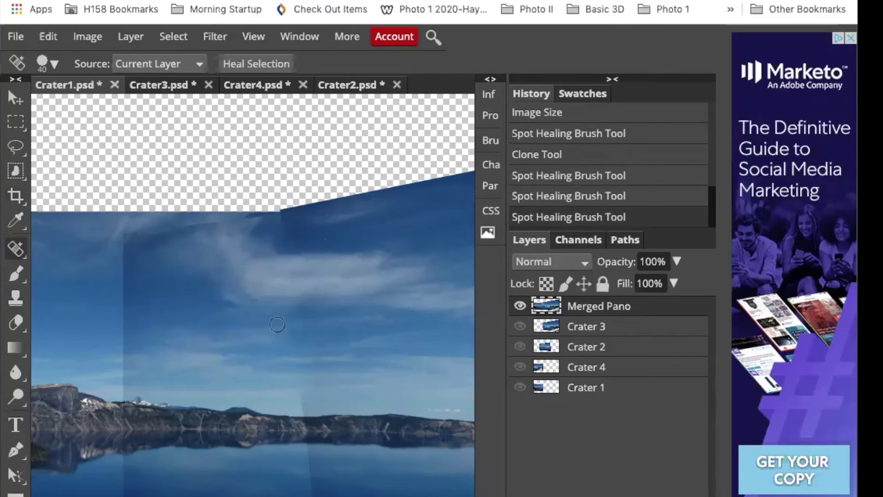
pyautogui.moveTo(308, 306); pyautogui.dragTo(310, 308)
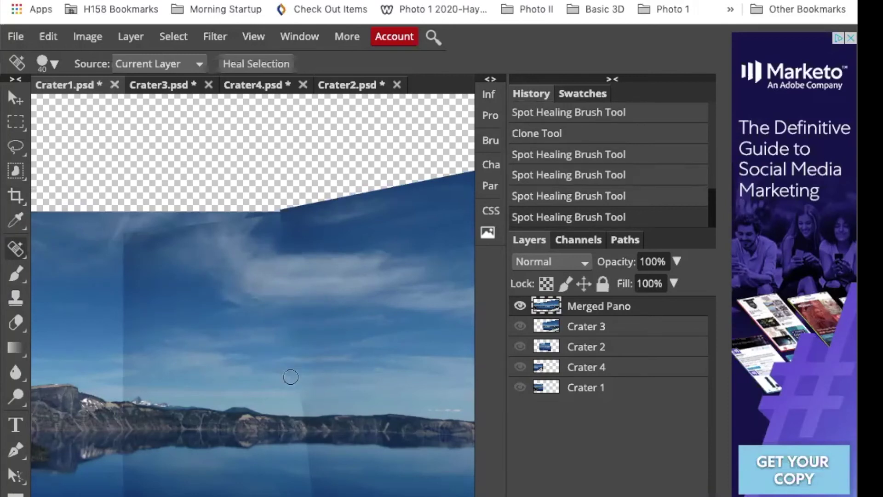
pyautogui.moveTo(285, 363)
pyautogui.mouseDown()
pyautogui.moveTo(269, 356)
pyautogui.moveTo(277, 335)
pyautogui.moveTo(267, 330)
pyautogui.moveTo(278, 325)
pyautogui.mouseUp()
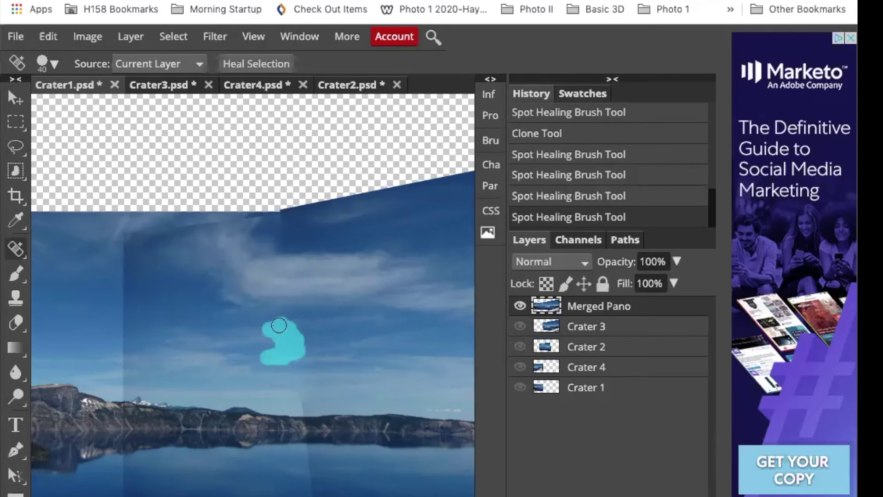
pyautogui.moveTo(279, 325); pyautogui.dragTo(279, 325)
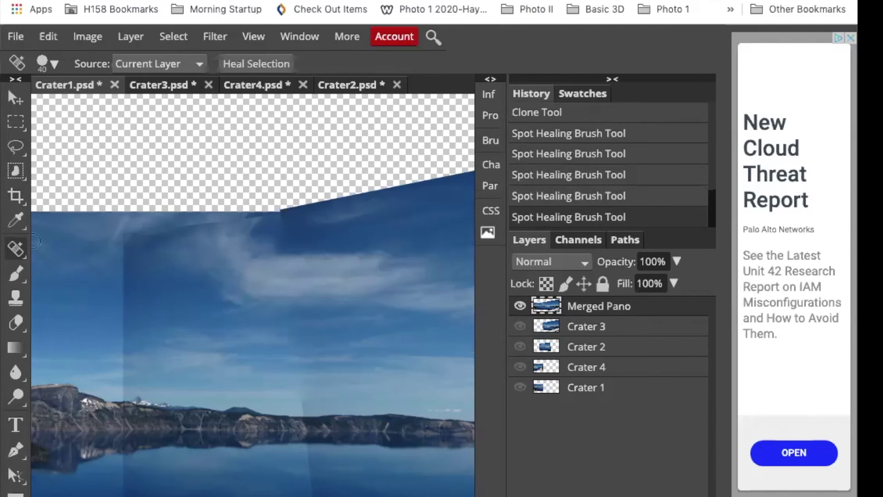
pyautogui.rightClick(16, 249)
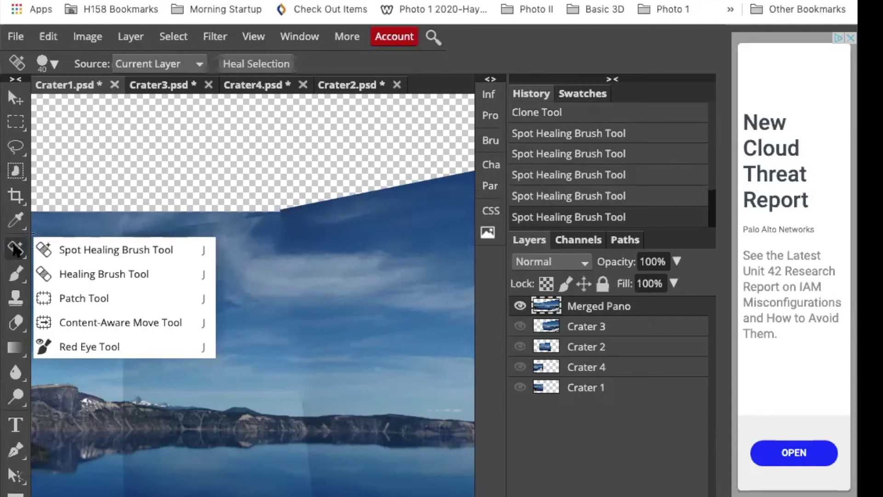
# Patch a lassoed vertical sliver of sky with cleaner sky, then deselect.
pyautogui.click(147, 290)
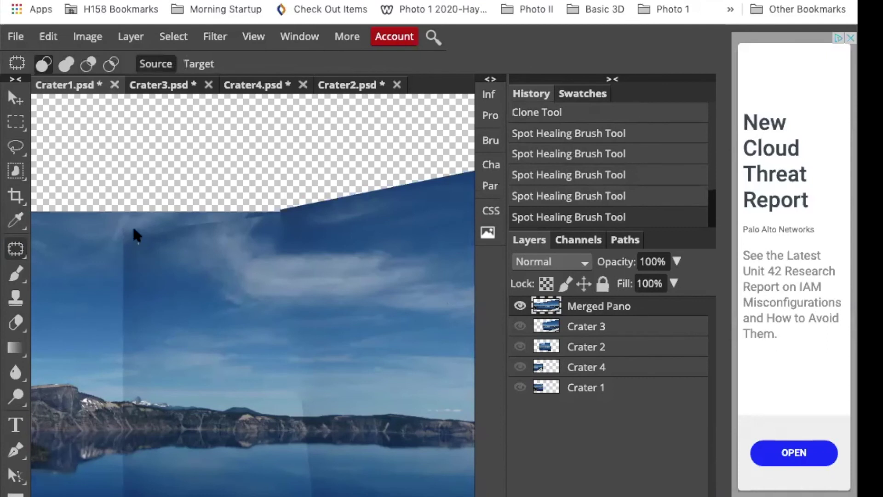
pyautogui.moveTo(115, 225); pyautogui.dragTo(110, 293)
pyautogui.moveTo(129, 383); pyautogui.dragTo(137, 296)
pyautogui.moveTo(135, 265); pyautogui.dragTo(133, 230)
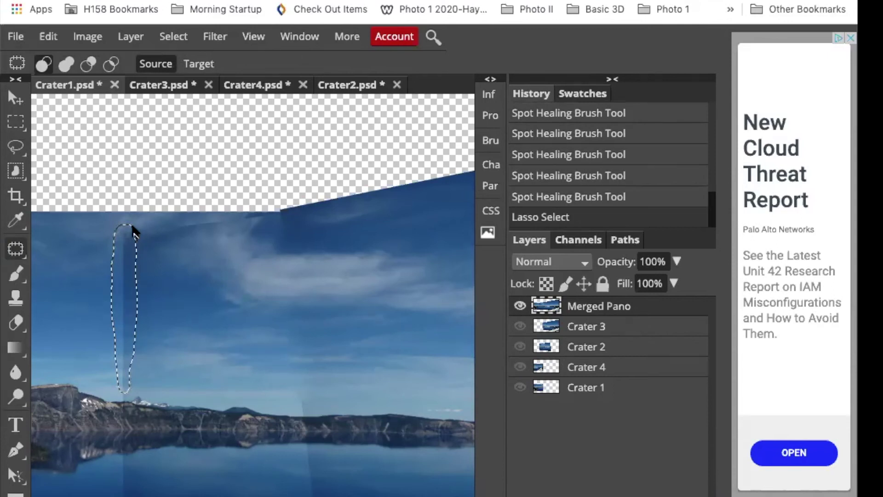
pyautogui.moveTo(152, 280); pyautogui.dragTo(203, 282)
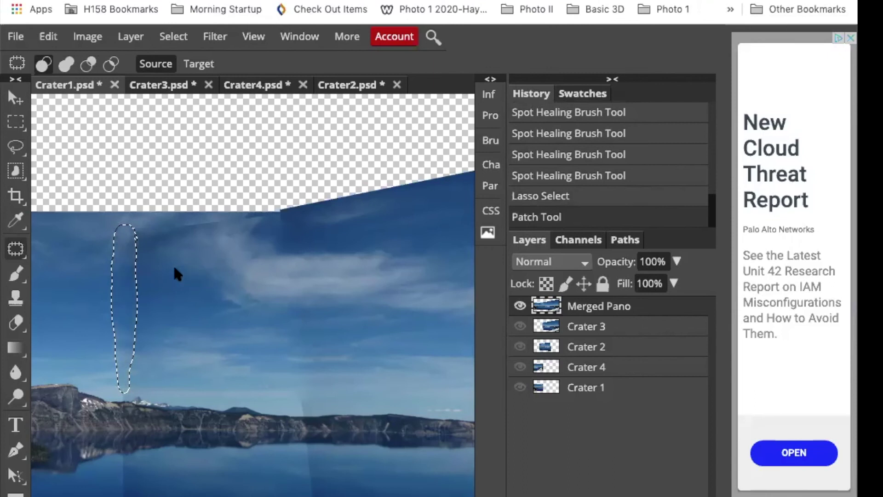
pyautogui.hotkey('ctrl', 'd')
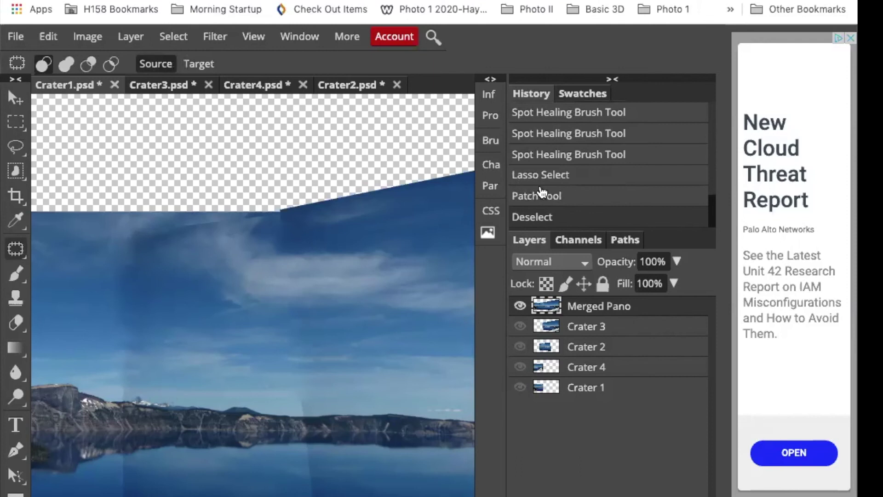
pyautogui.click(537, 157)
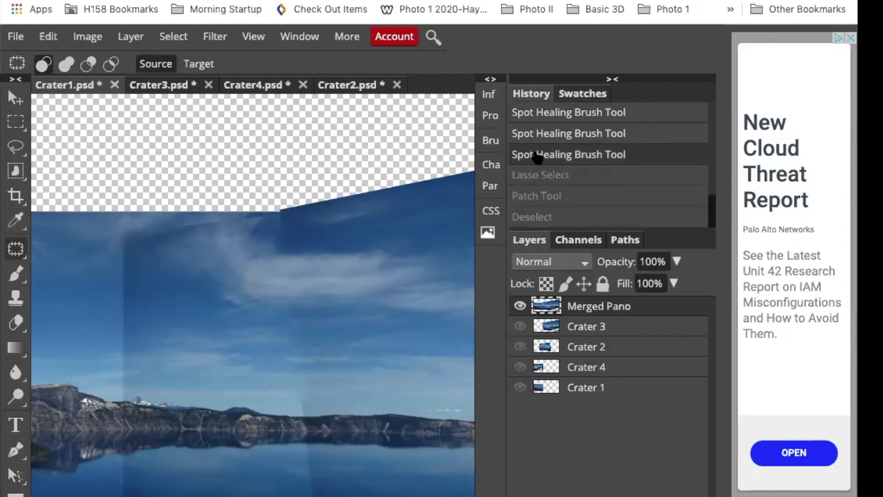
pyautogui.click(538, 218)
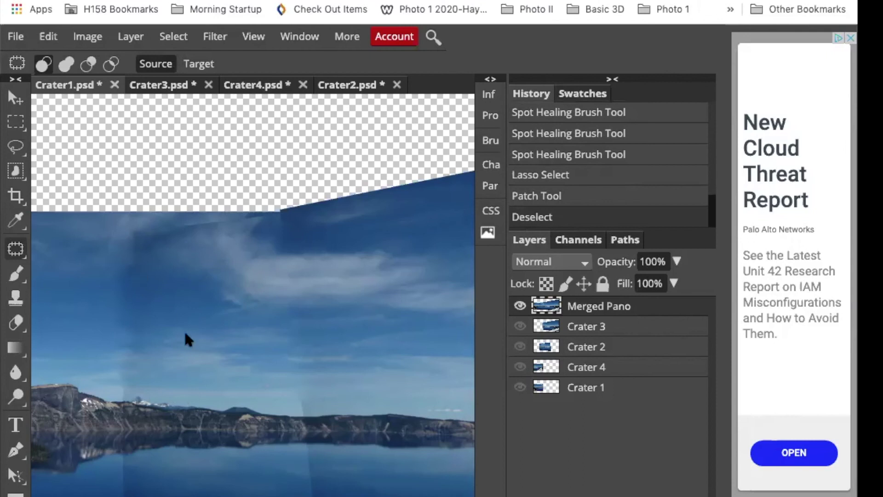
# Fit the panorama in view and draw a free-form crop box inside the filled image.
pyautogui.press('z')
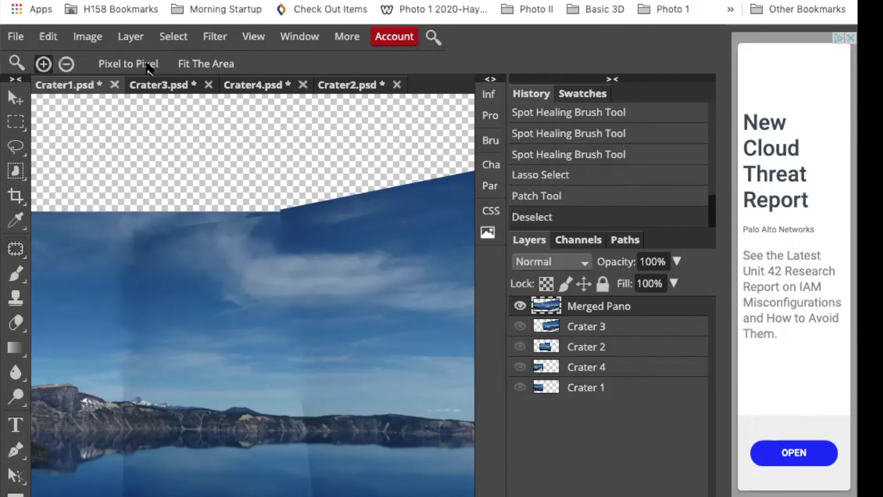
pyautogui.click(191, 64)
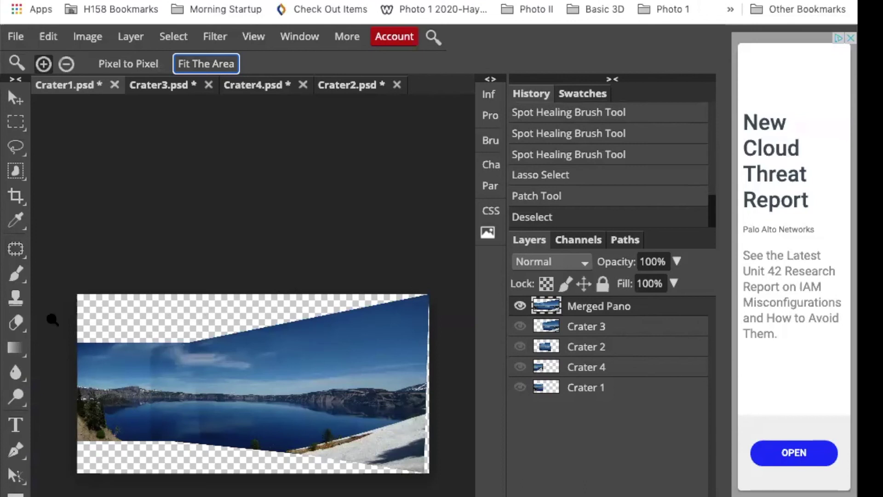
pyautogui.click(17, 198)
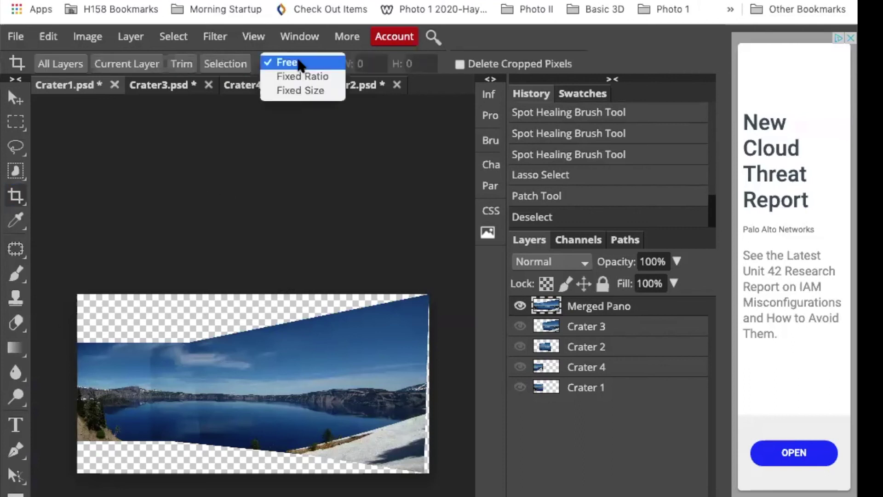
pyautogui.click(302, 66)
pyautogui.click(304, 63)
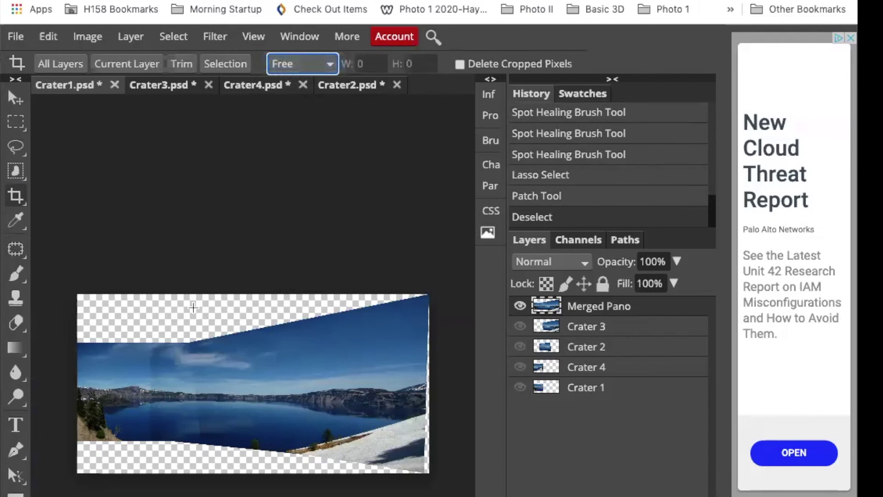
pyautogui.moveTo(78, 346); pyautogui.dragTo(423, 436)
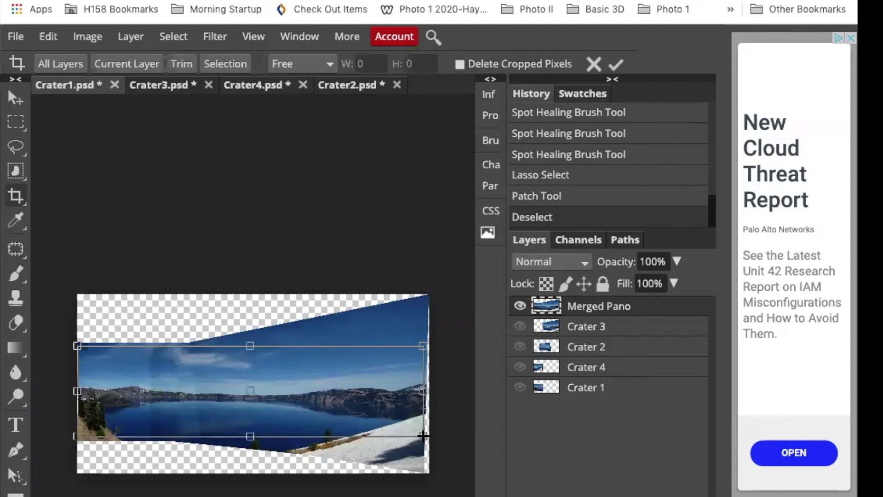
# Apply then undo the crop, try 250 px cloned sky in the top-right notch, and undo it.
pyautogui.click(618, 65)
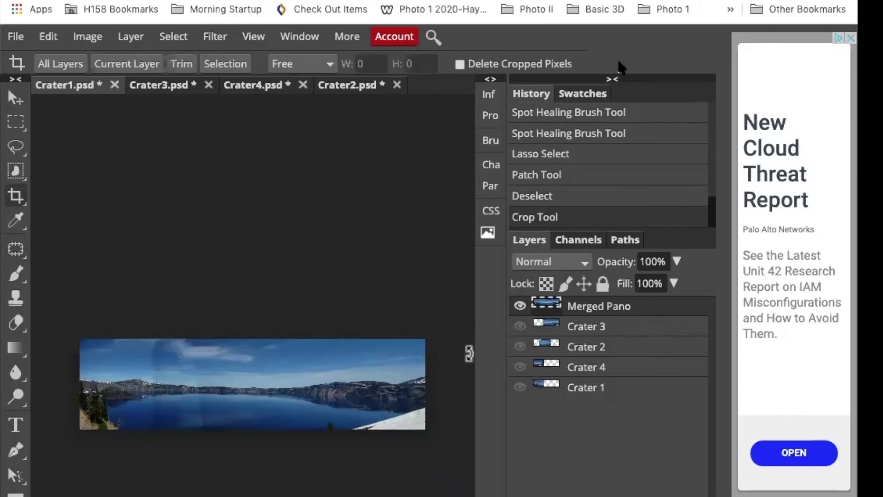
pyautogui.click(562, 201)
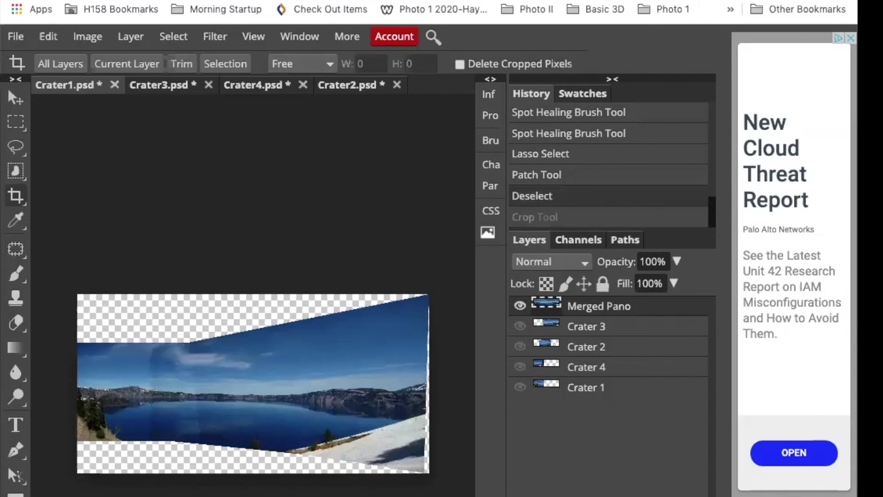
pyautogui.click(15, 297)
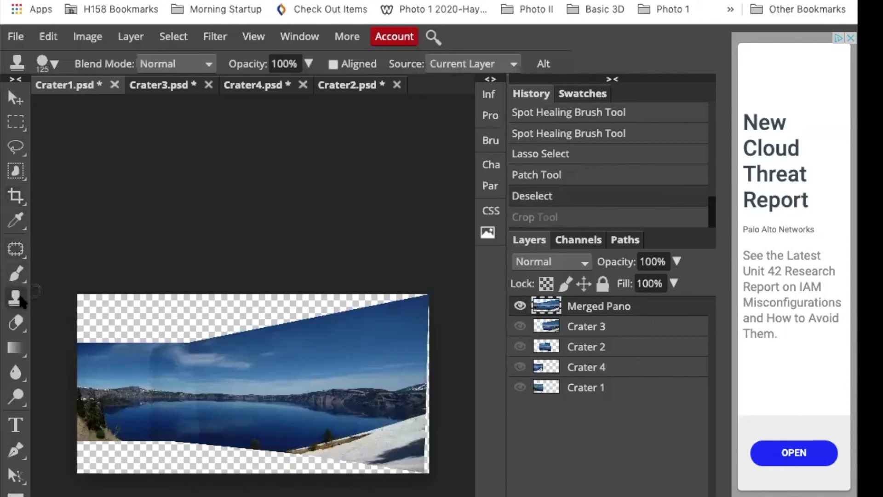
pyautogui.press(']')
pyautogui.press(']')
pyautogui.press(']')
pyautogui.press(']')
pyautogui.keyDown('alt'); pyautogui.click(342, 332); pyautogui.keyUp('alt')
pyautogui.moveTo(343, 312)
pyautogui.mouseDown()
pyautogui.moveTo(344, 304)
pyautogui.moveTo(418, 296)
pyautogui.moveTo(335, 309)
pyautogui.moveTo(290, 302)
pyautogui.moveTo(327, 318)
pyautogui.moveTo(338, 308)
pyautogui.mouseUp()
pyautogui.click(294, 311)
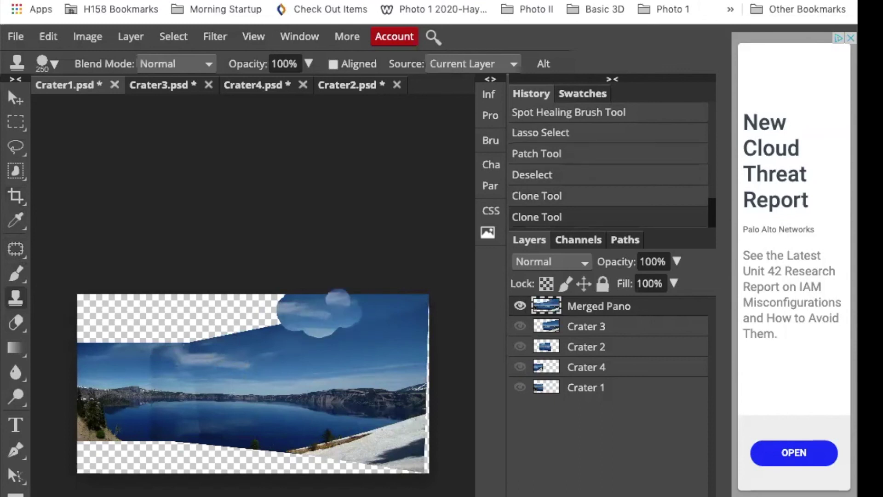
pyautogui.click(341, 289)
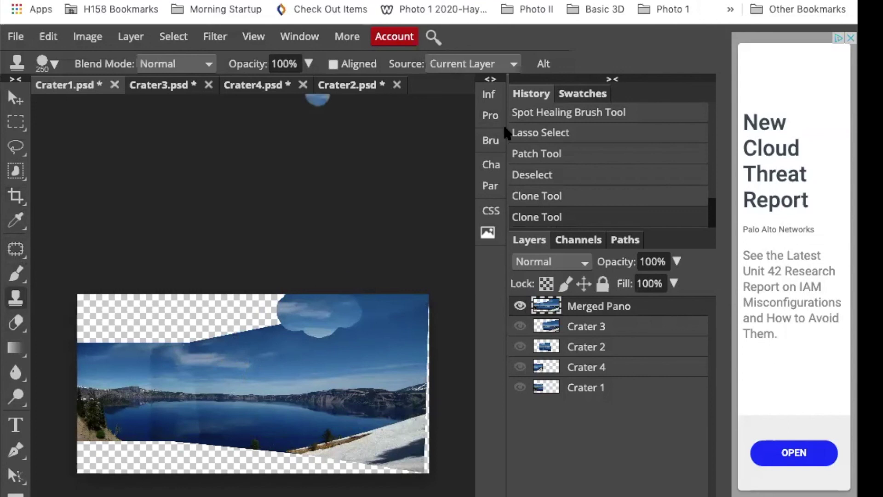
pyautogui.click(517, 174)
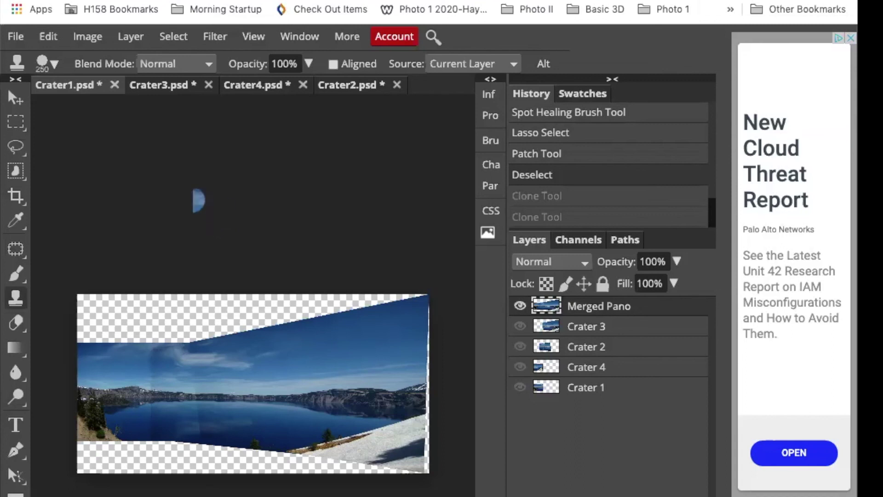
pyautogui.click(15, 196)
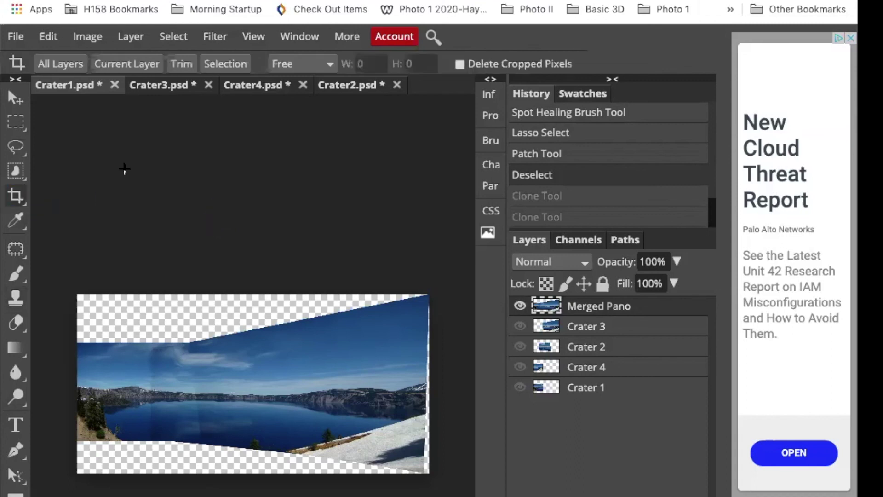
# Crop in Free mode with the top, right and bottom edges pulled inside the image, and commit.
pyautogui.click(299, 62)
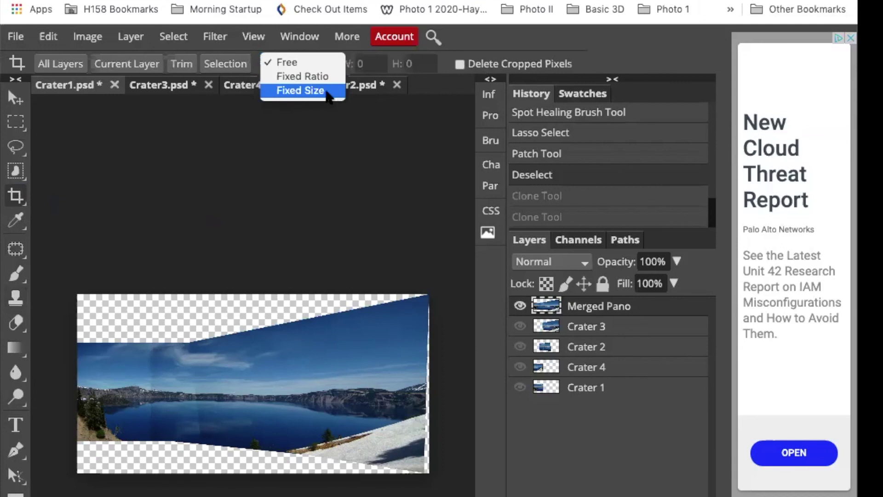
pyautogui.click(295, 92)
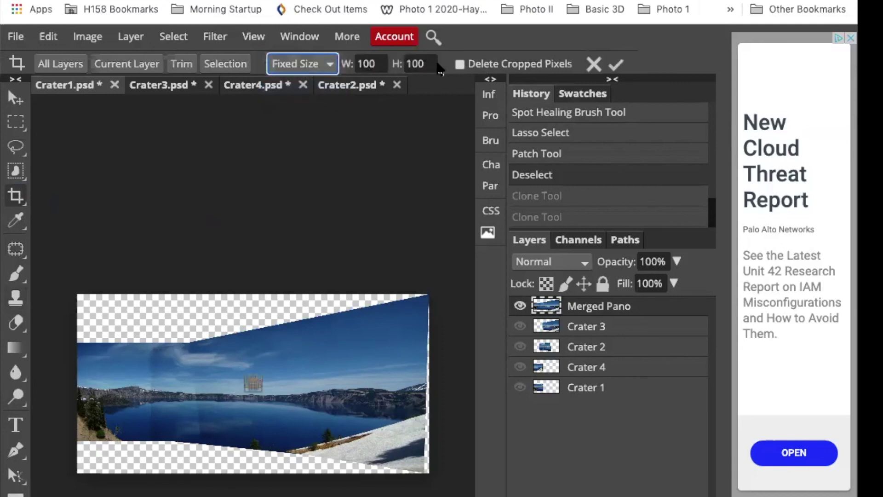
pyautogui.click(302, 63)
pyautogui.click(278, 32)
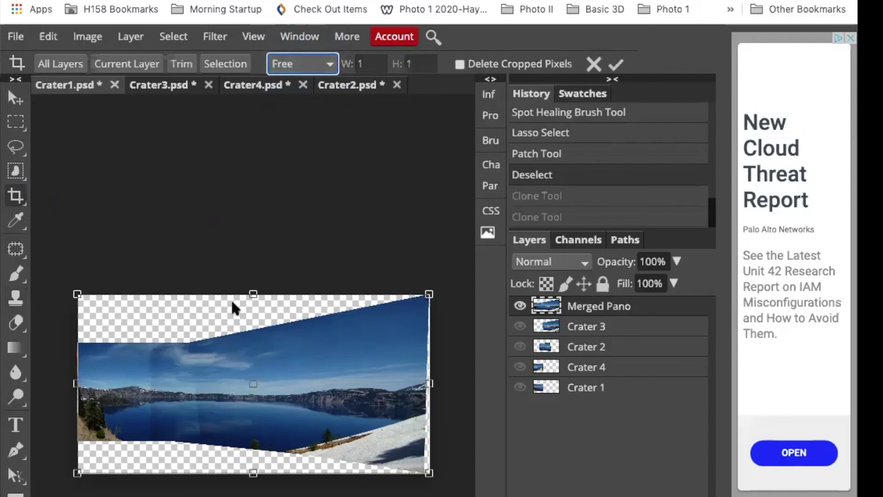
pyautogui.moveTo(253, 294); pyautogui.dragTo(252, 346)
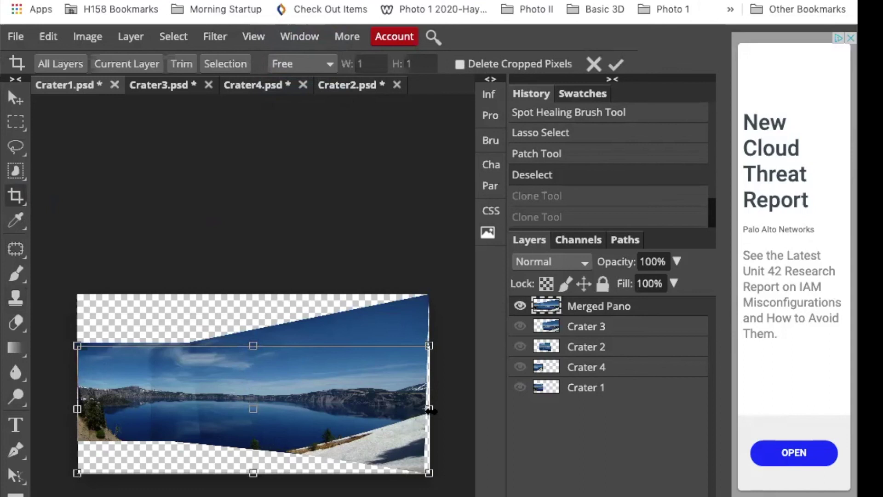
pyautogui.moveTo(428, 408); pyautogui.dragTo(421, 409)
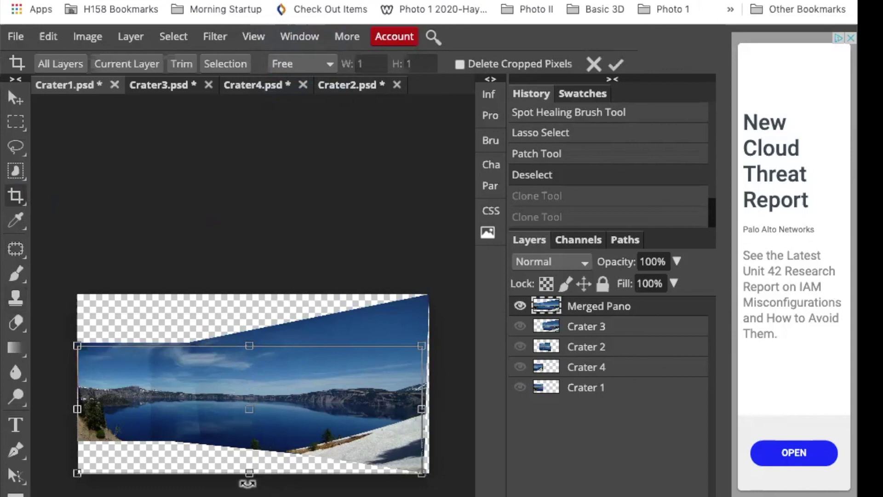
pyautogui.moveTo(250, 474); pyautogui.dragTo(249, 438)
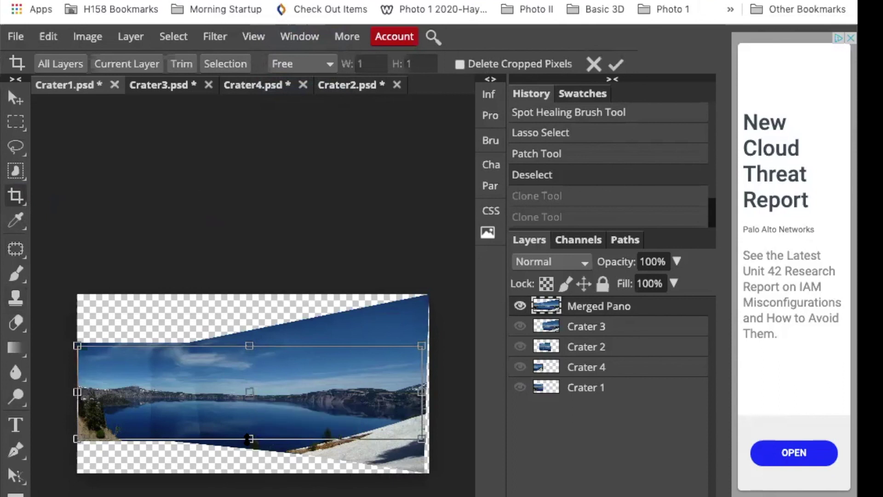
pyautogui.press('Return')
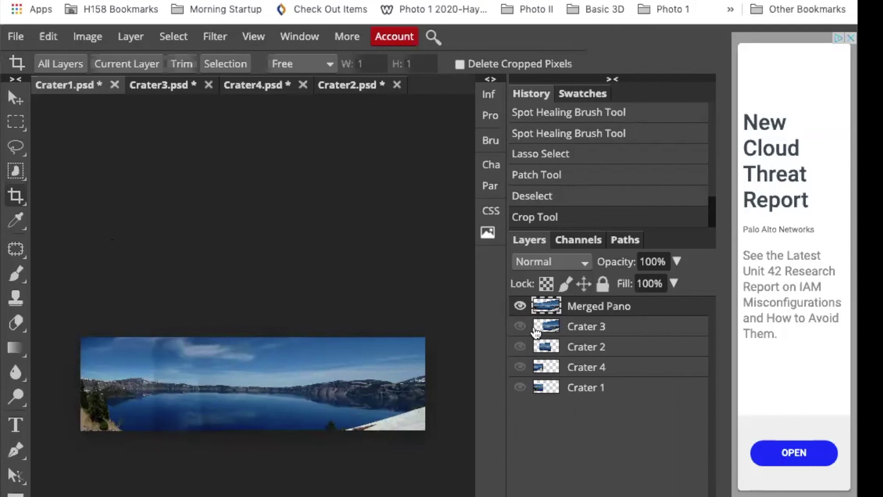
# Turn visibility back on for Crater 3, Crater 2, Crater 4 and Crater 1.
pyautogui.click(520, 326)
pyautogui.click(519, 346)
pyautogui.click(519, 367)
pyautogui.click(520, 386)
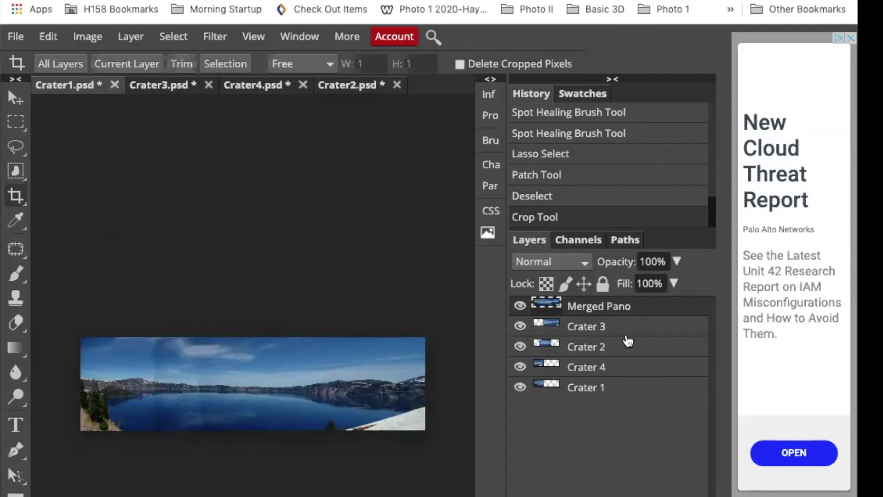